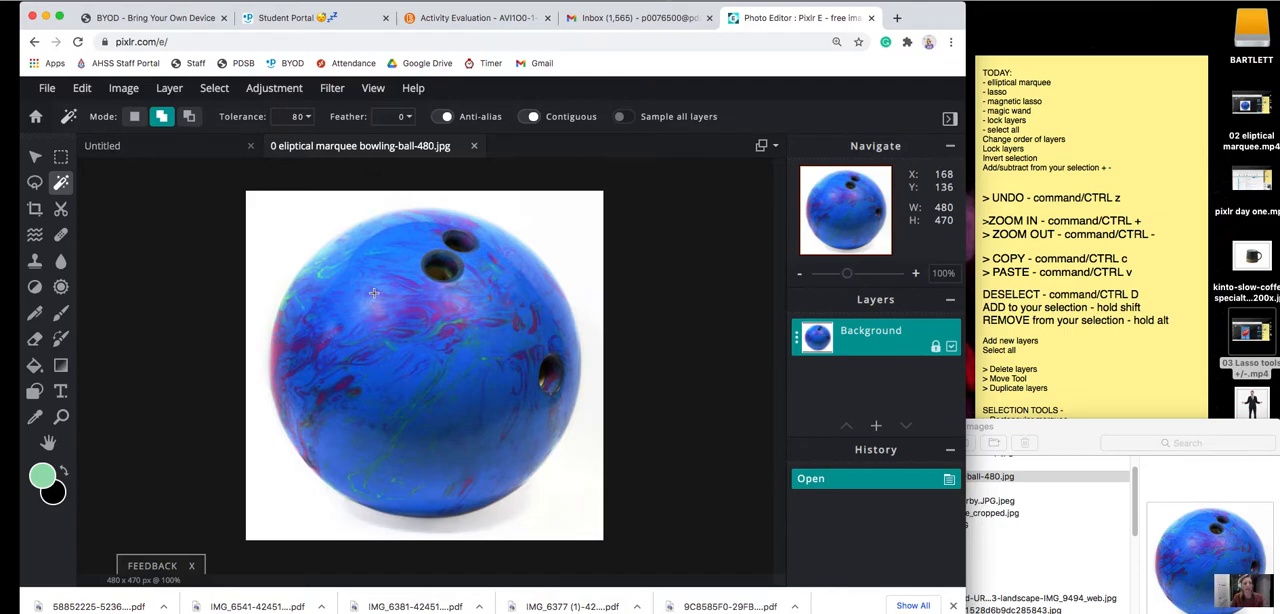
Set the magic wand tolerance to 10, try selecting a blue area in the ball's centre and deselect it.
left_click(297, 117)
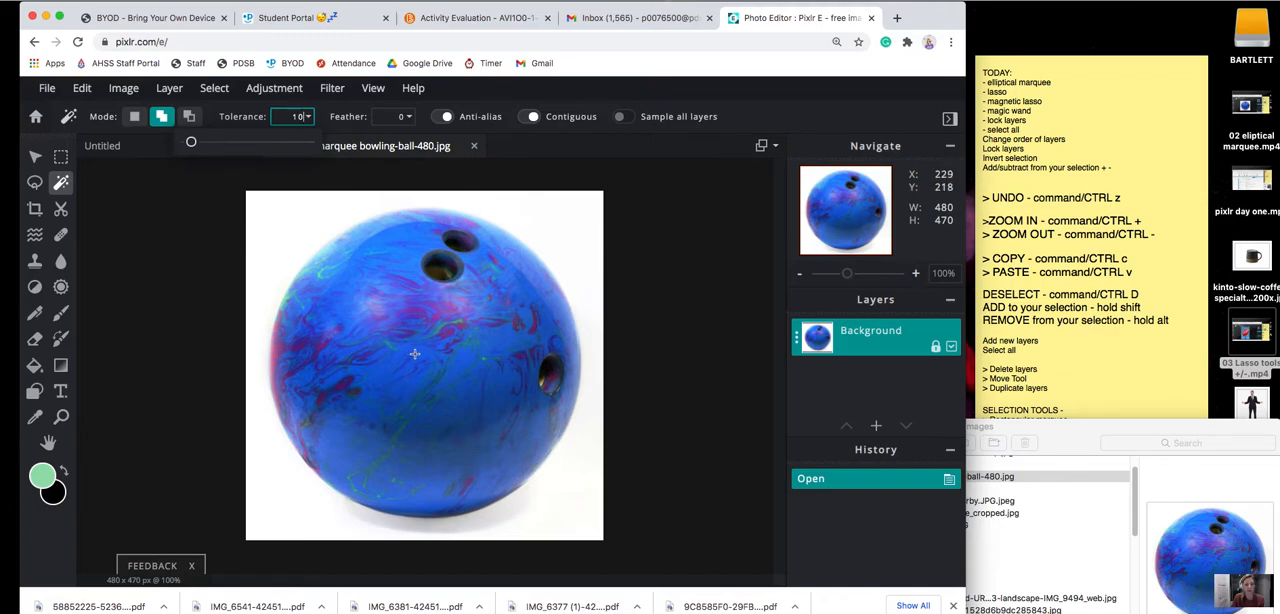
left_click(421, 369)
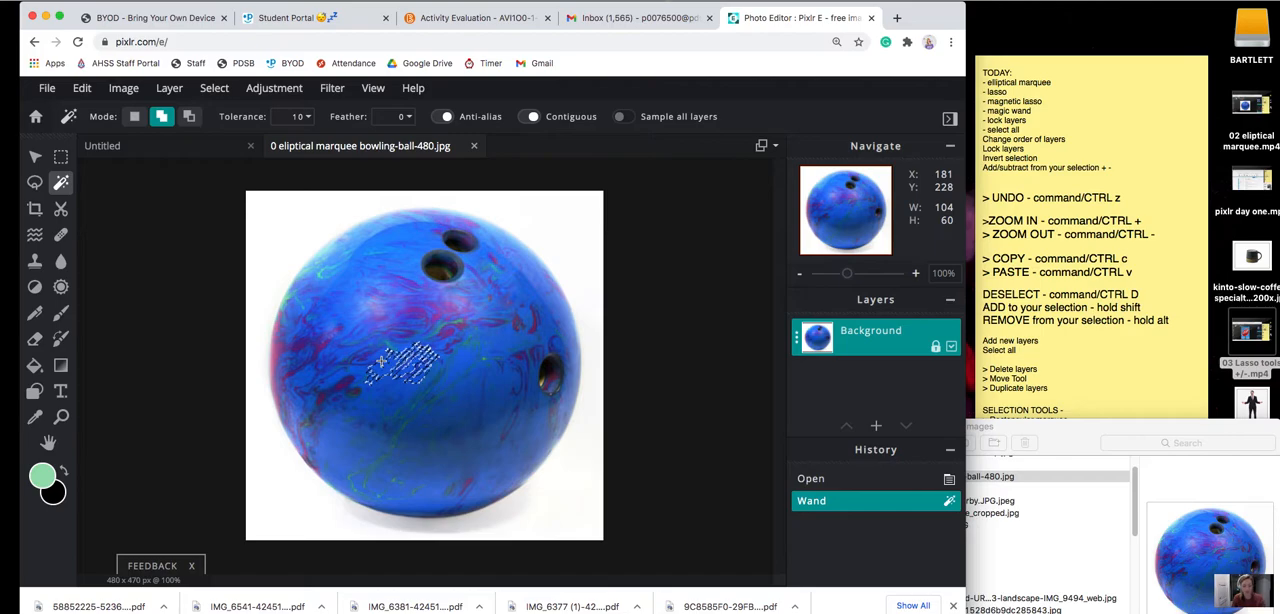
key("super+d")
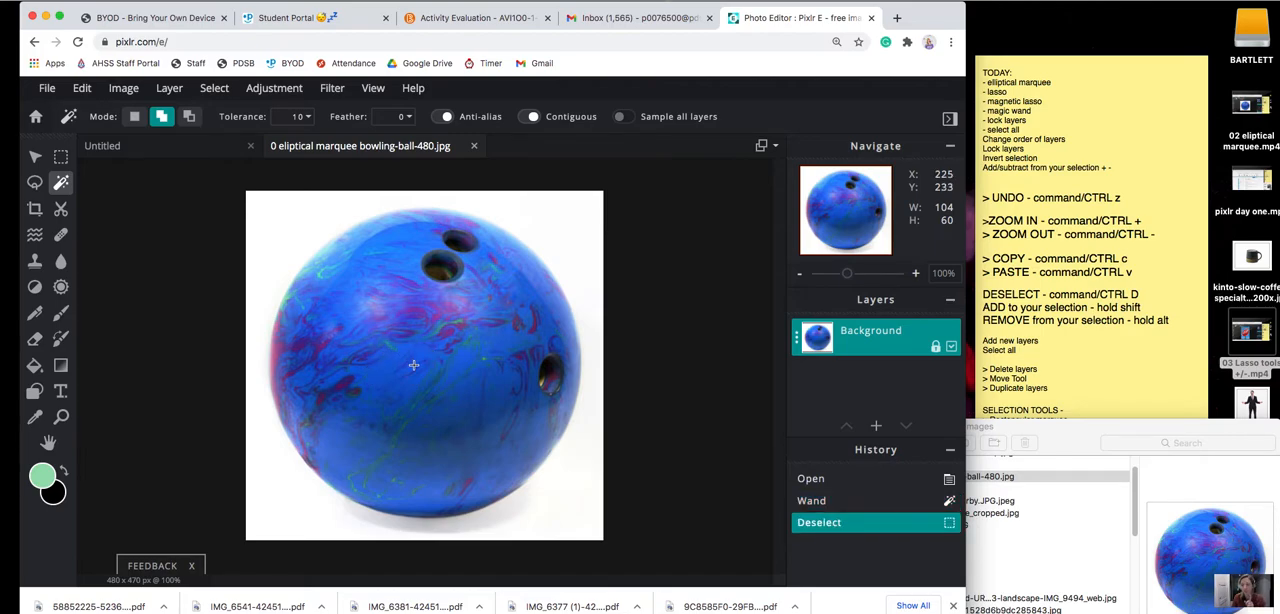
Try building up a selection of the ball by adding many small colour areas at tolerance 10, and clear the selection.
left_click(409, 362)
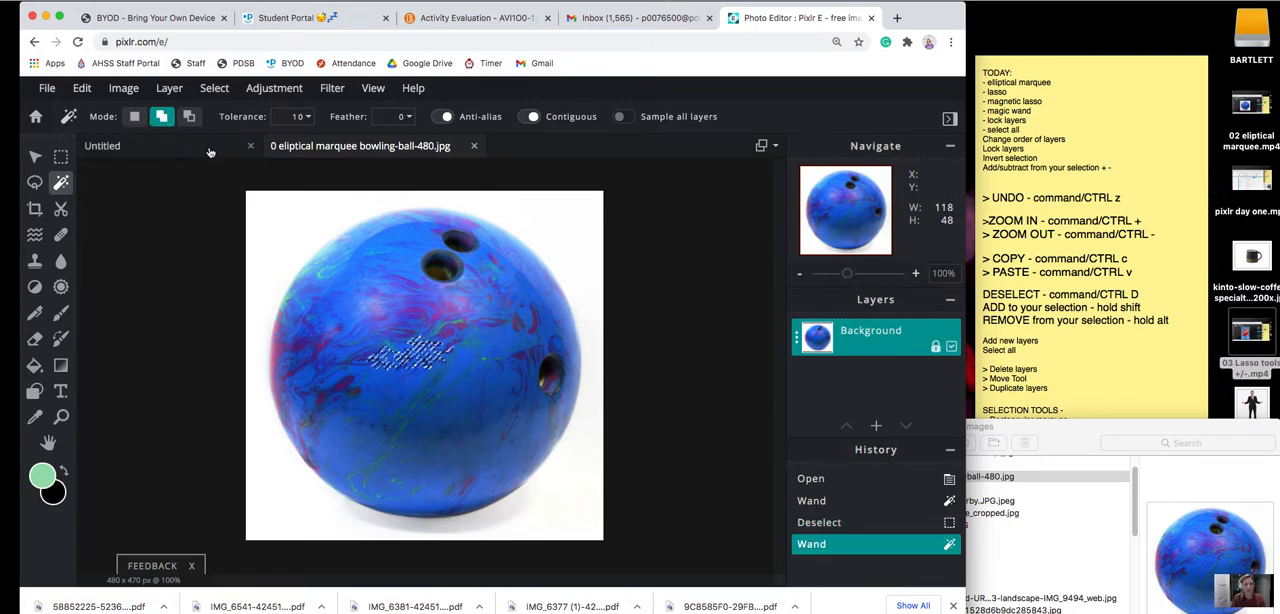
left_click(419, 331)
left_click(411, 331)
left_click(397, 333)
left_click(388, 378)
left_click(418, 395)
left_click(447, 366)
left_click(382, 328)
left_click(354, 385)
left_click(362, 419)
left_click(417, 440)
left_click(463, 443)
left_click(480, 408)
left_click(465, 353)
left_click(416, 321)
left_click(391, 324)
left_click(364, 402)
left_click(433, 405)
left_click(457, 354)
left_click(447, 331)
left_click(401, 309)
left_click(348, 322)
left_click(429, 402)
left_click(465, 366)
left_click(341, 359)
left_click(425, 418)
left_click(421, 375)
left_click(425, 397)
left_click(367, 366)
left_click(354, 378)
left_click(436, 362)
left_click(407, 345)
left_click(446, 378)
left_click(437, 391, "shift")
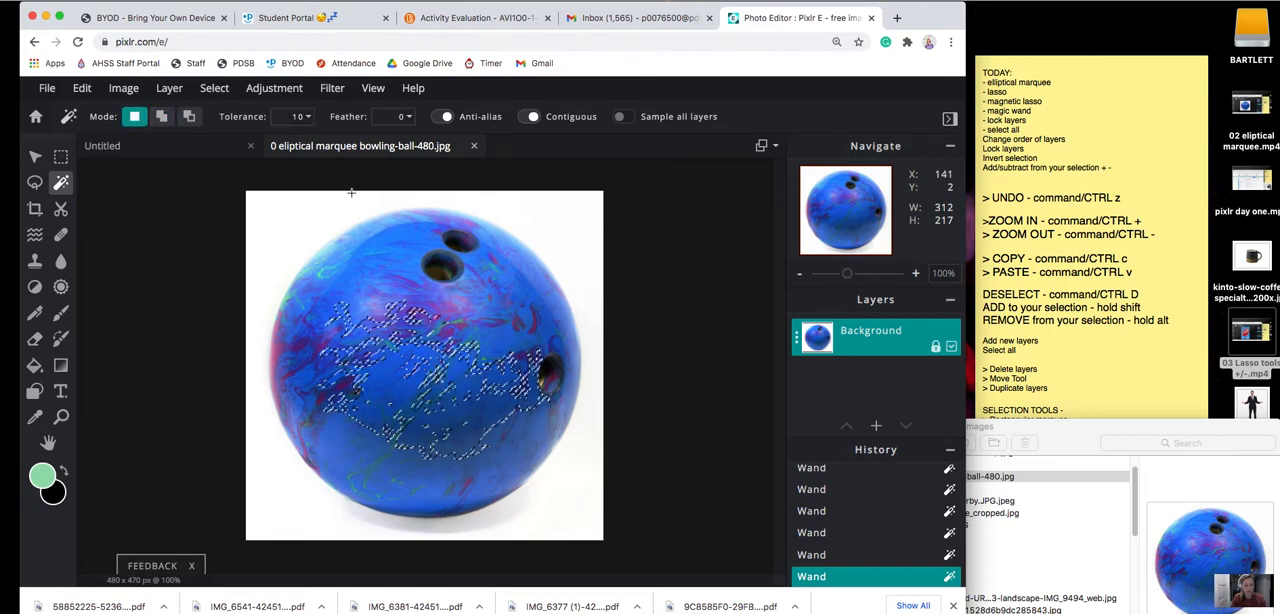
key("super+d")
Set the magic wand tolerance to 100 and make a new selection of the blue bowling ball.
left_click(296, 117)
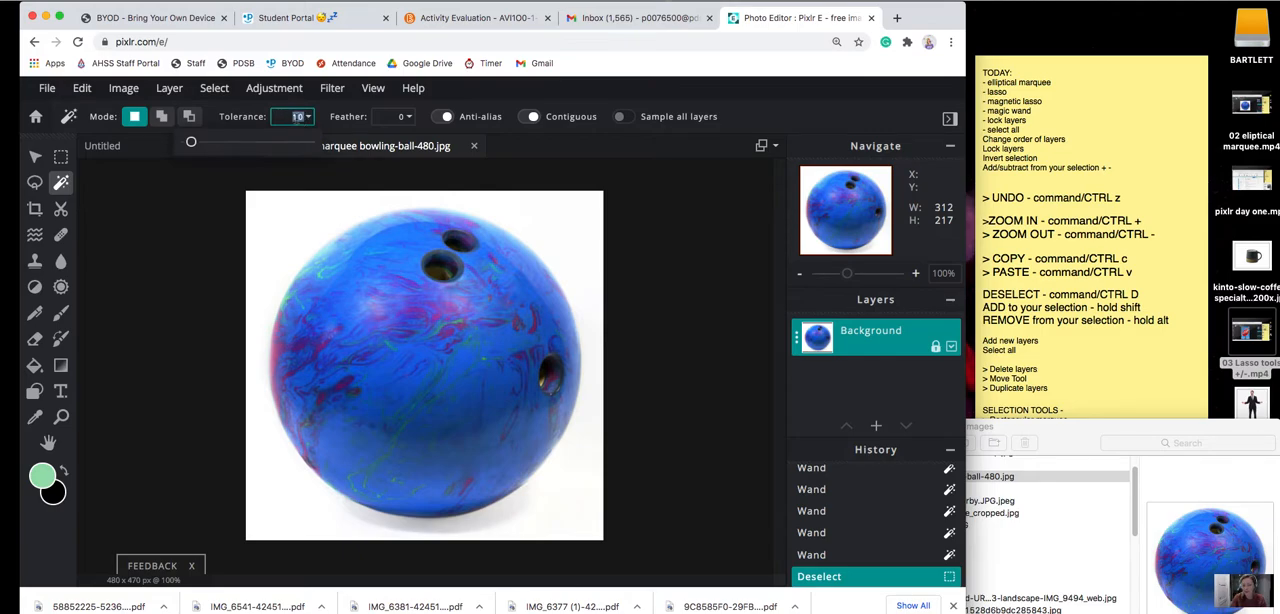
type("100")
left_click(419, 358)
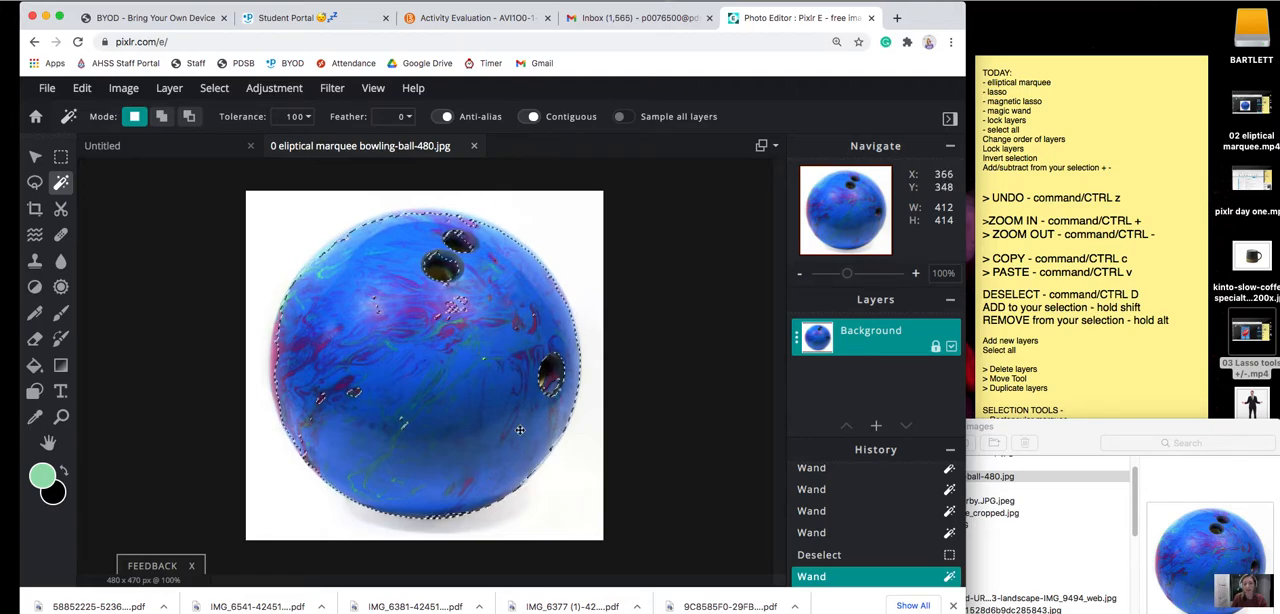
Add the ball's three finger holes to the selection and undo the extra wand selection made near the pale highlight.
left_click(161, 116)
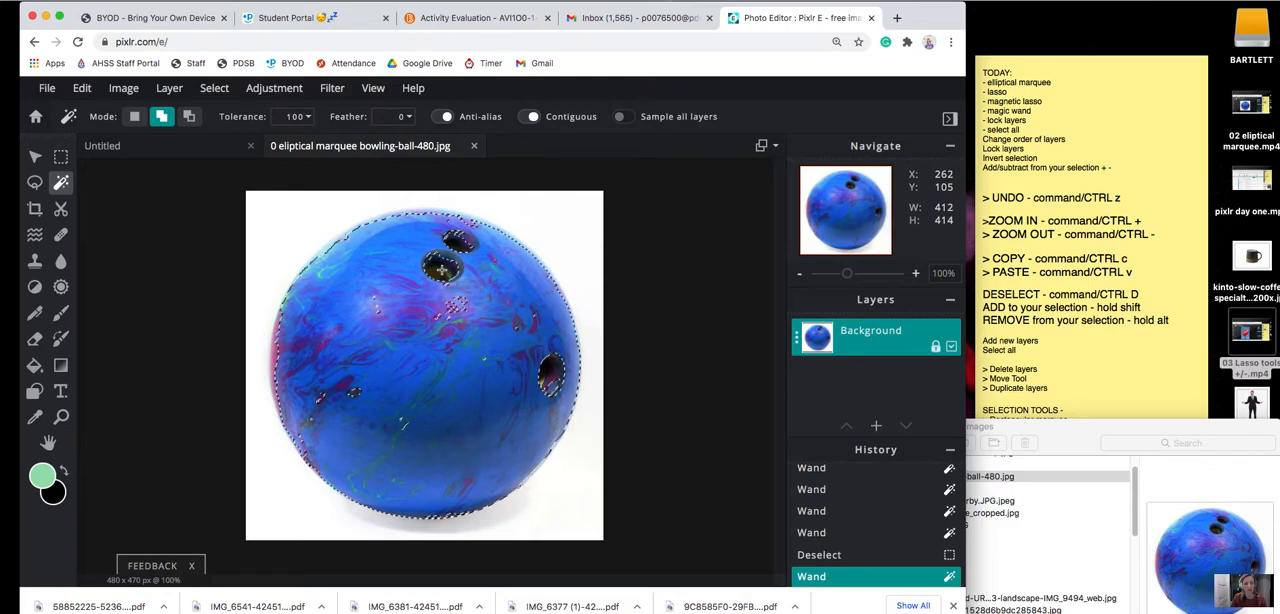
left_click(441, 268)
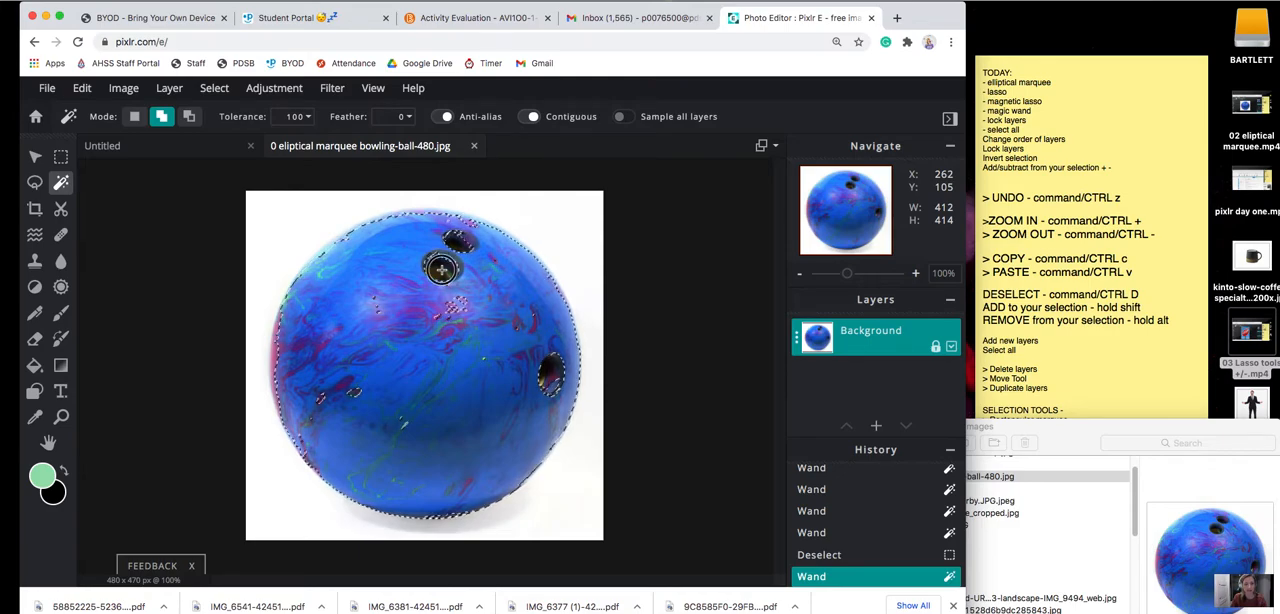
left_click(460, 246)
left_click(551, 378)
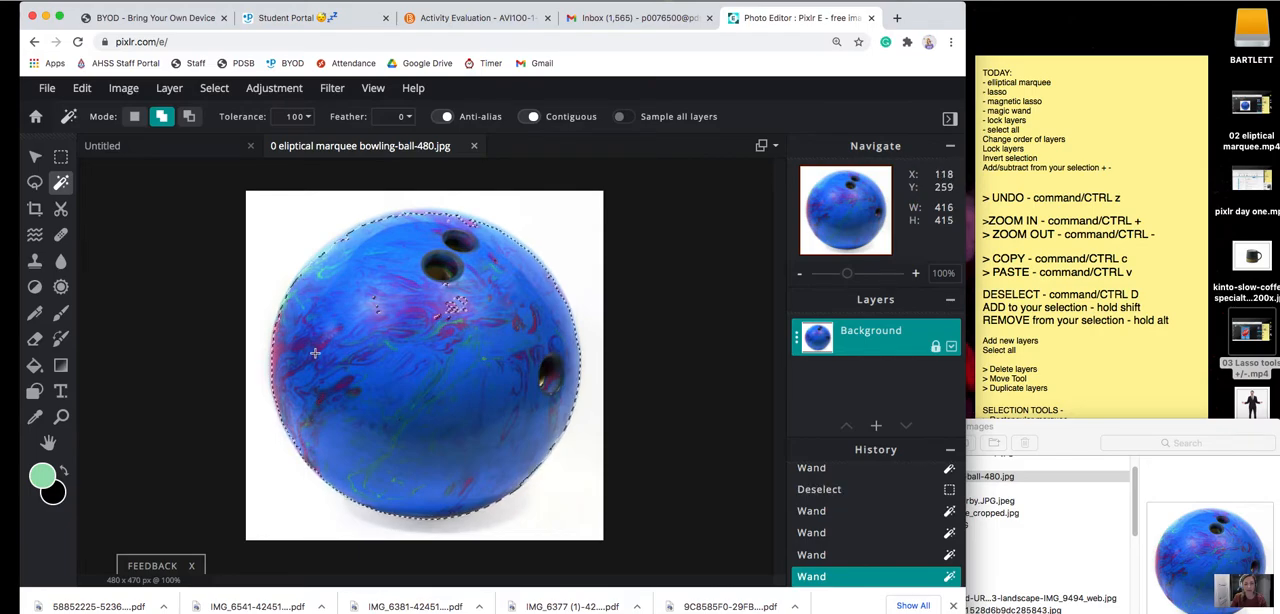
left_click(378, 313)
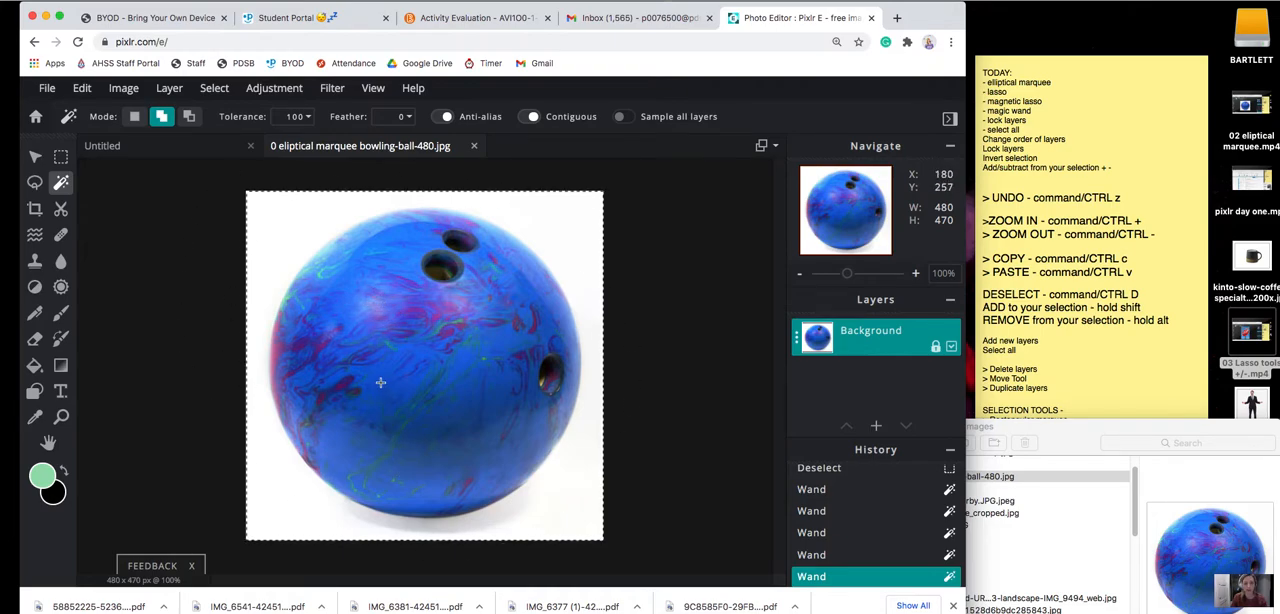
key("super+z")
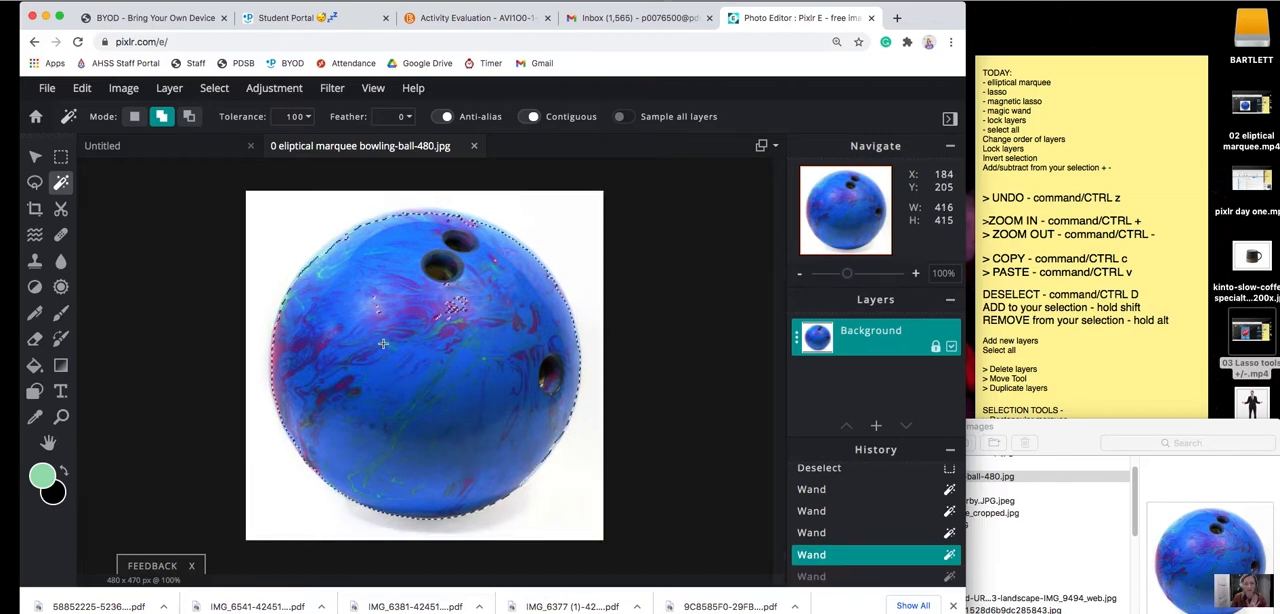
Set the magic wand tolerance to 30 and add the unselected specks in the ball's pink highlight to the selection.
left_click(292, 117)
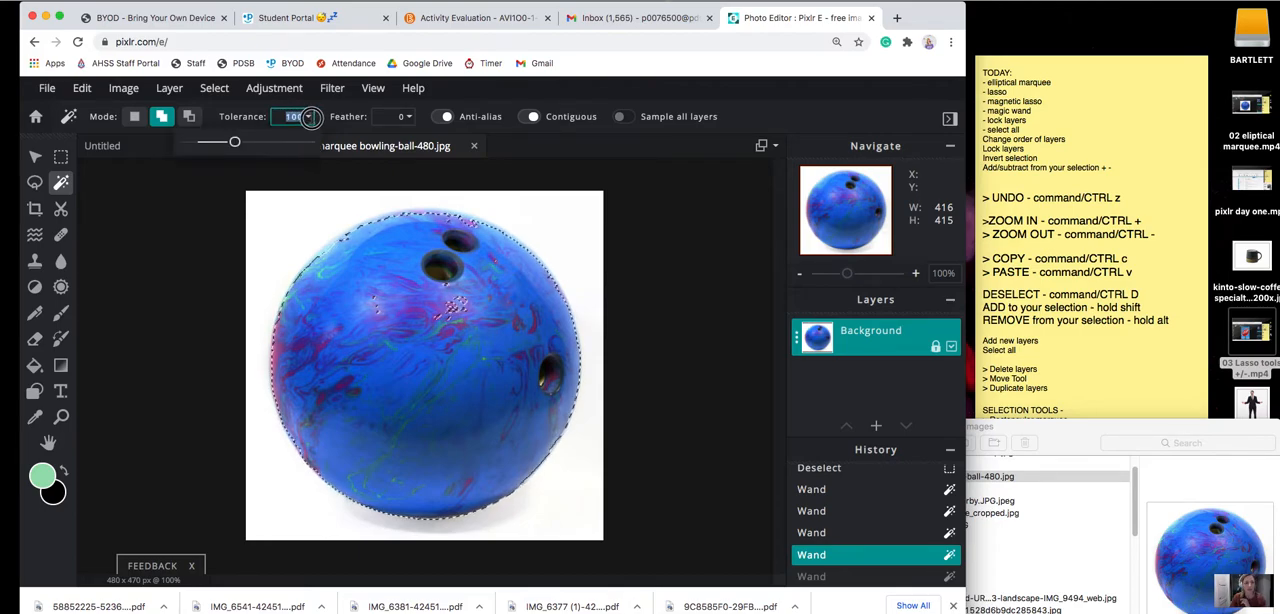
type("30")
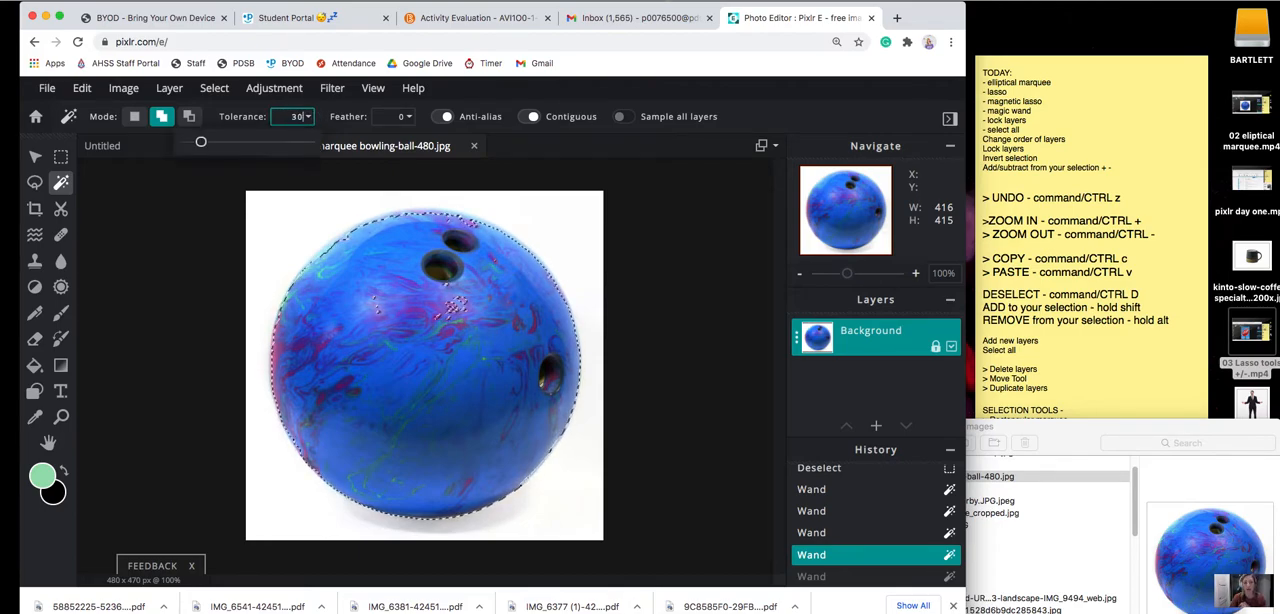
key("super+equal")
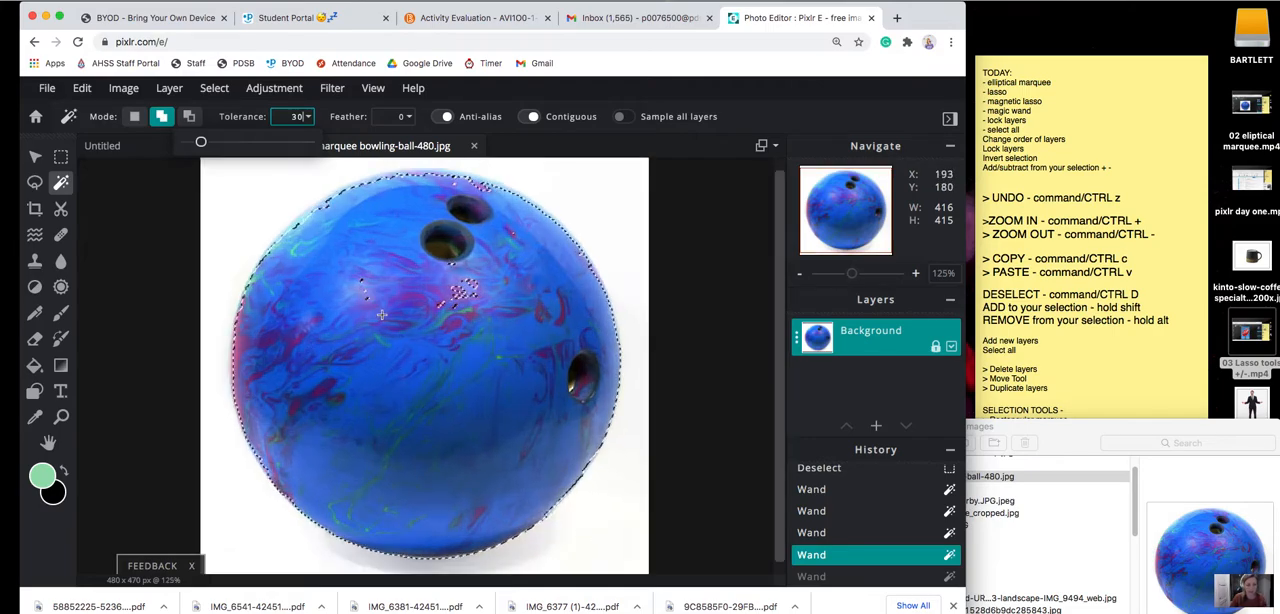
key("super+equal")
key("shift")
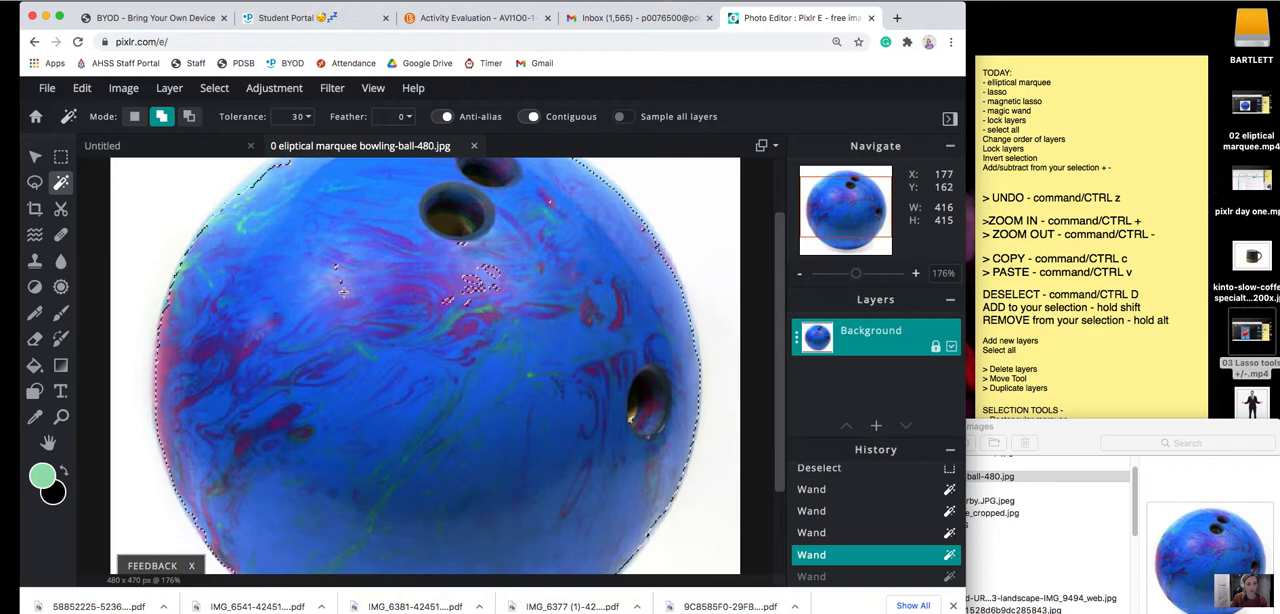
left_click(478, 282)
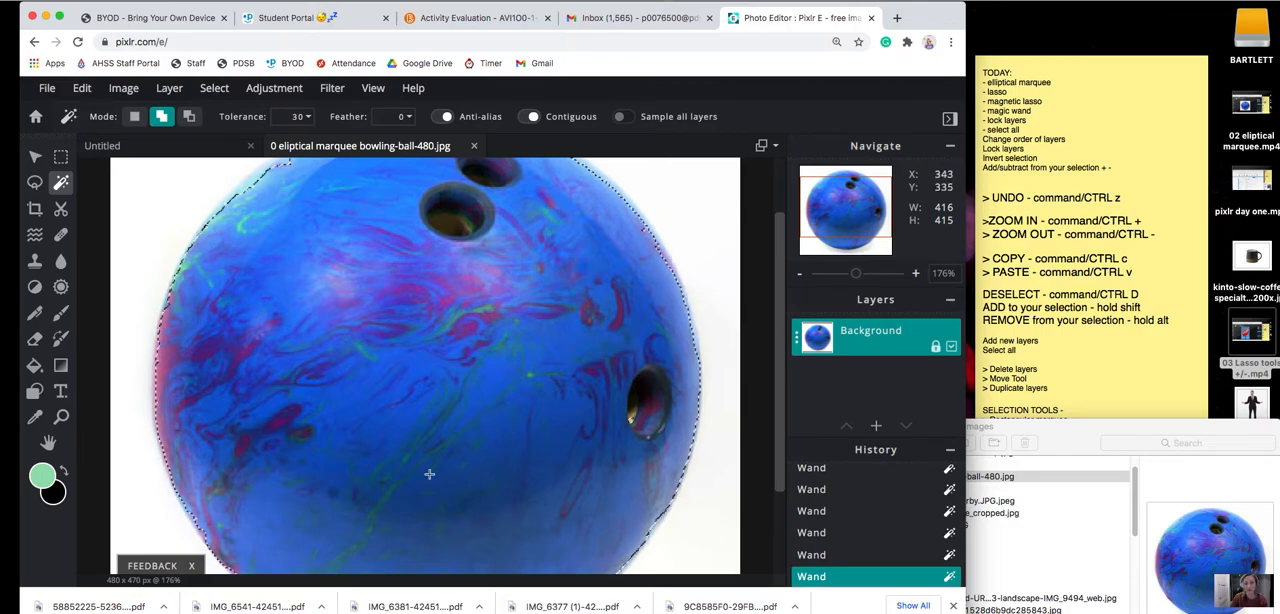
Add the missed pale strips along the ball's upper edge to the selection.
left_click(247, 185)
left_click(277, 165)
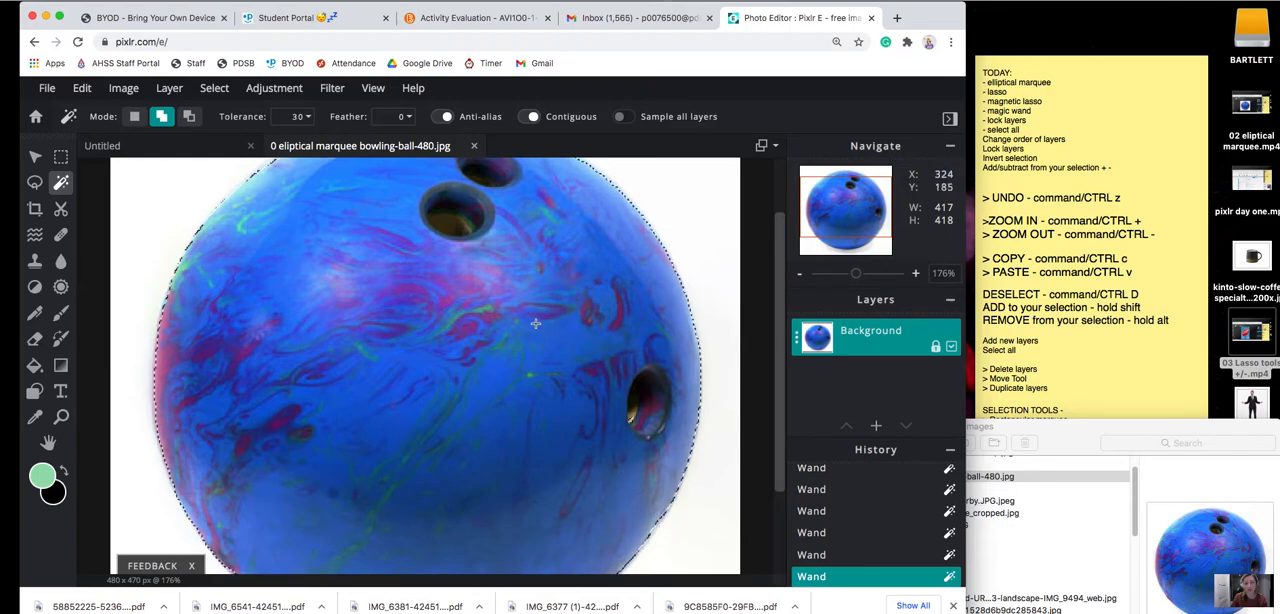
scroll(536, 324, "up", 5)
scroll(536, 324, "down", 10)
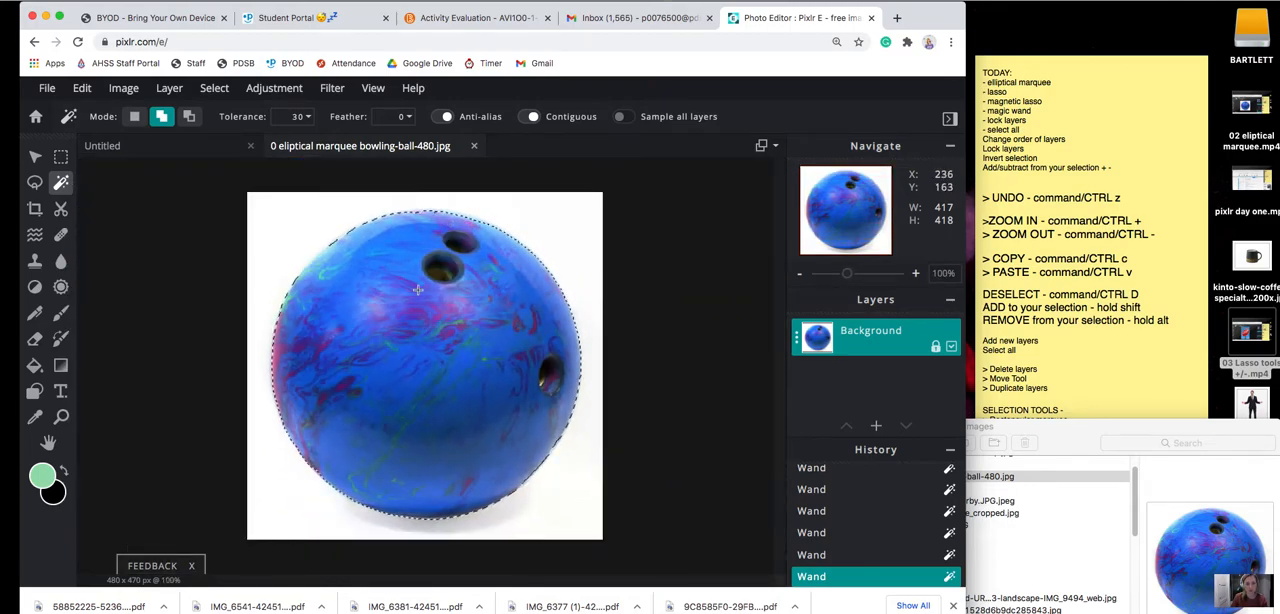
left_click(420, 214)
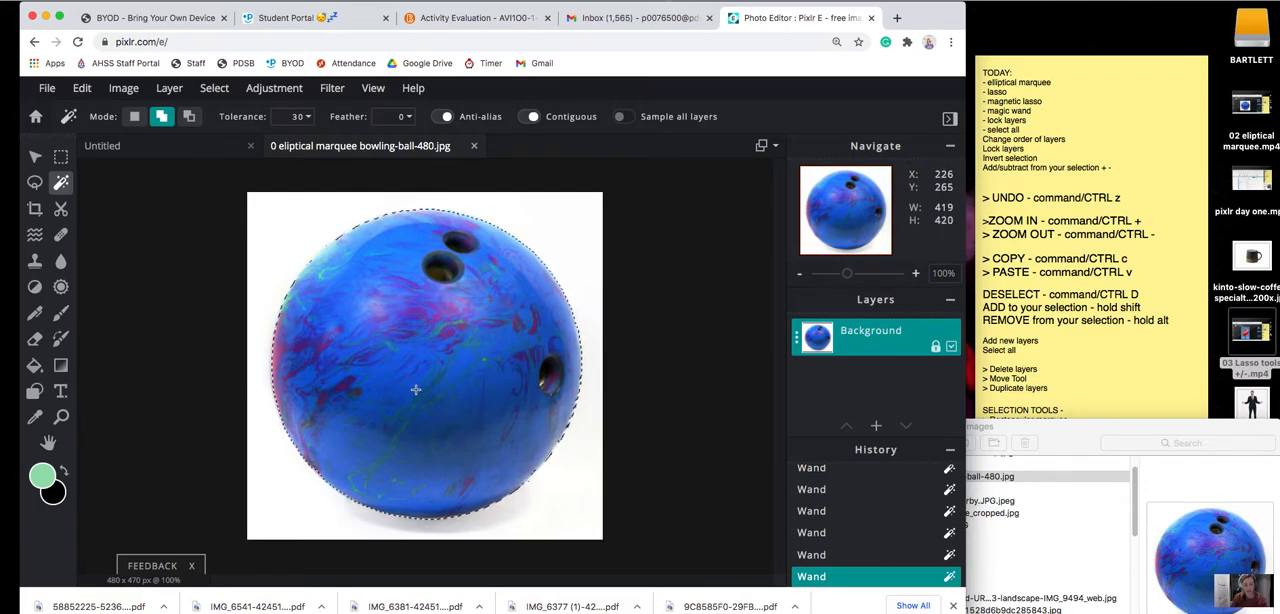
Copy the selected ball into the Untitled document and move it to the canvas's upper left, about 240 px across and 181 px down.
key("super+c")
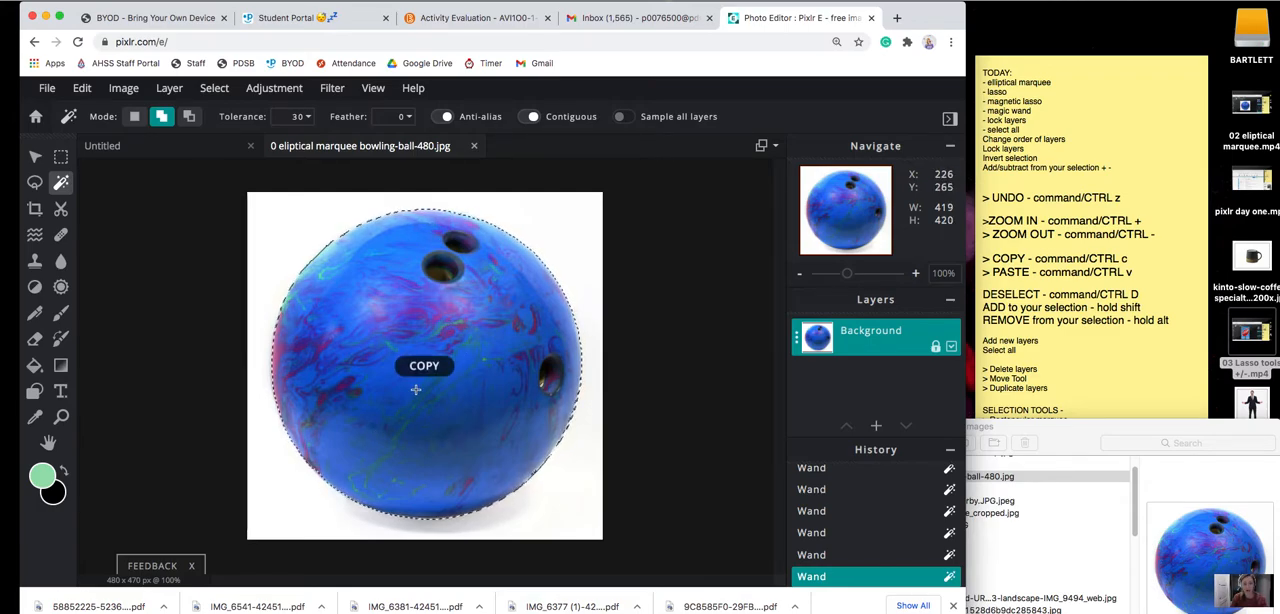
left_click(198, 156)
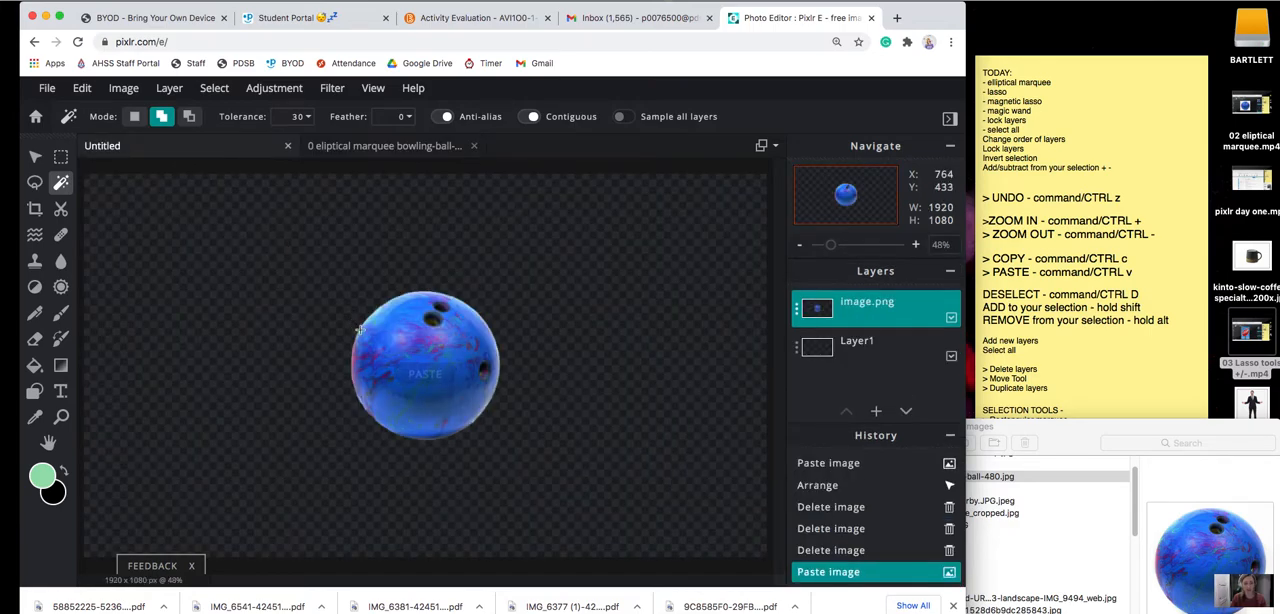
left_click(35, 157)
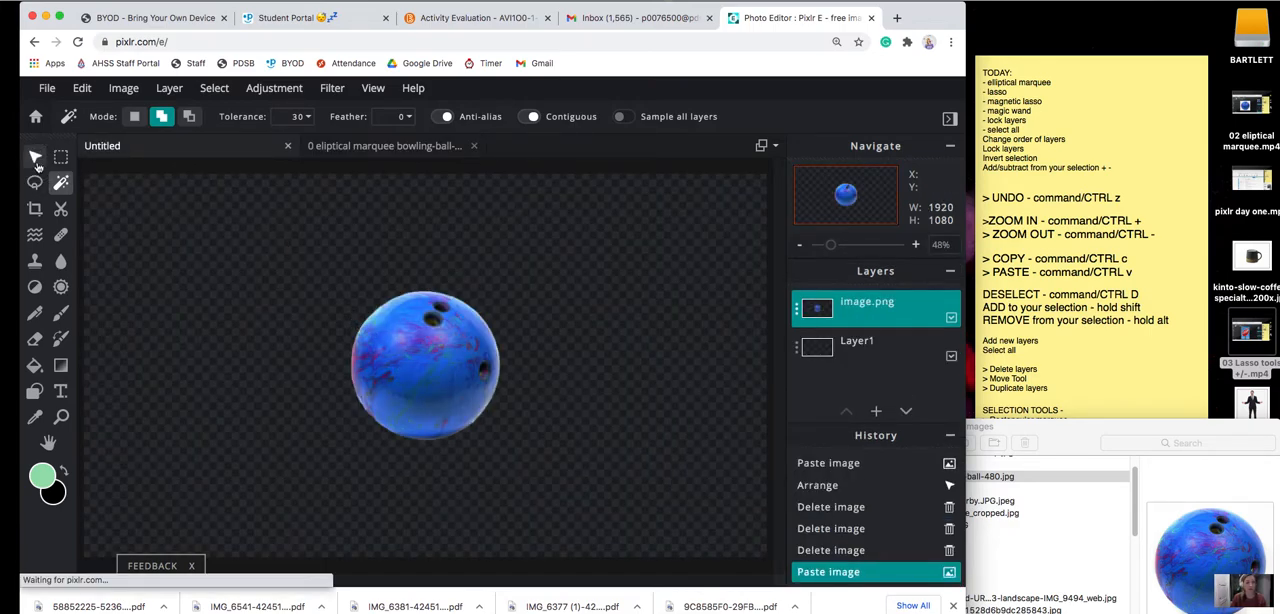
left_click_drag(425, 365, 245, 313)
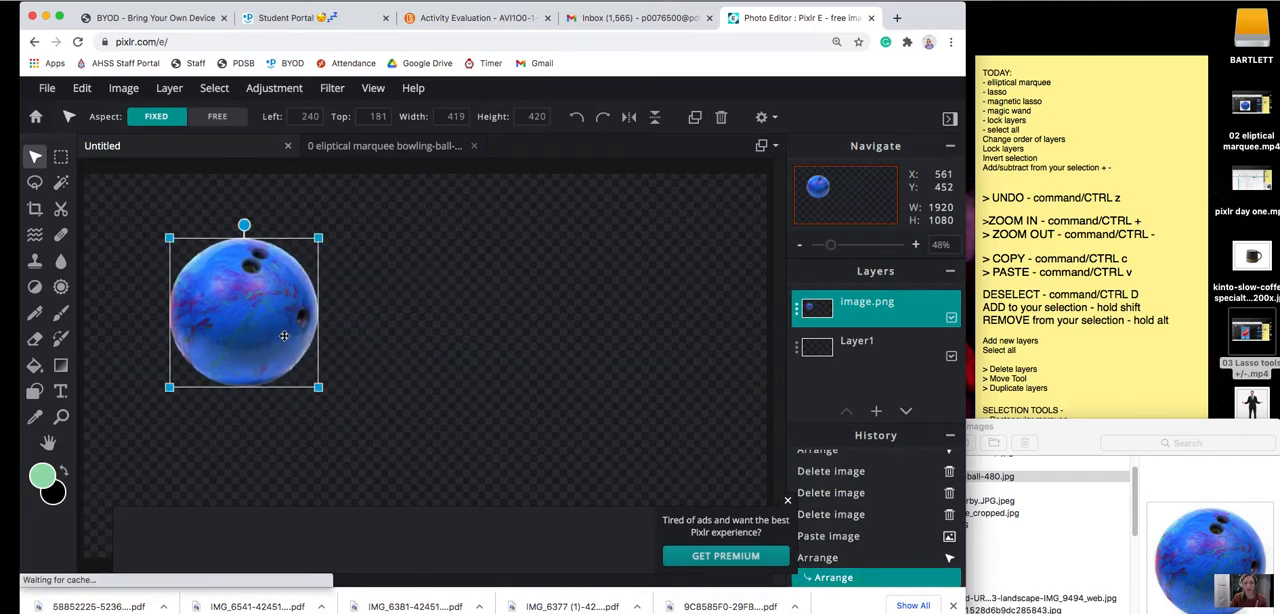
Open the orange-mug-front1.jpg magic wand image from Finder's 01 tutorial images folder in Pixlr as a separate document.
left_click(400, 148)
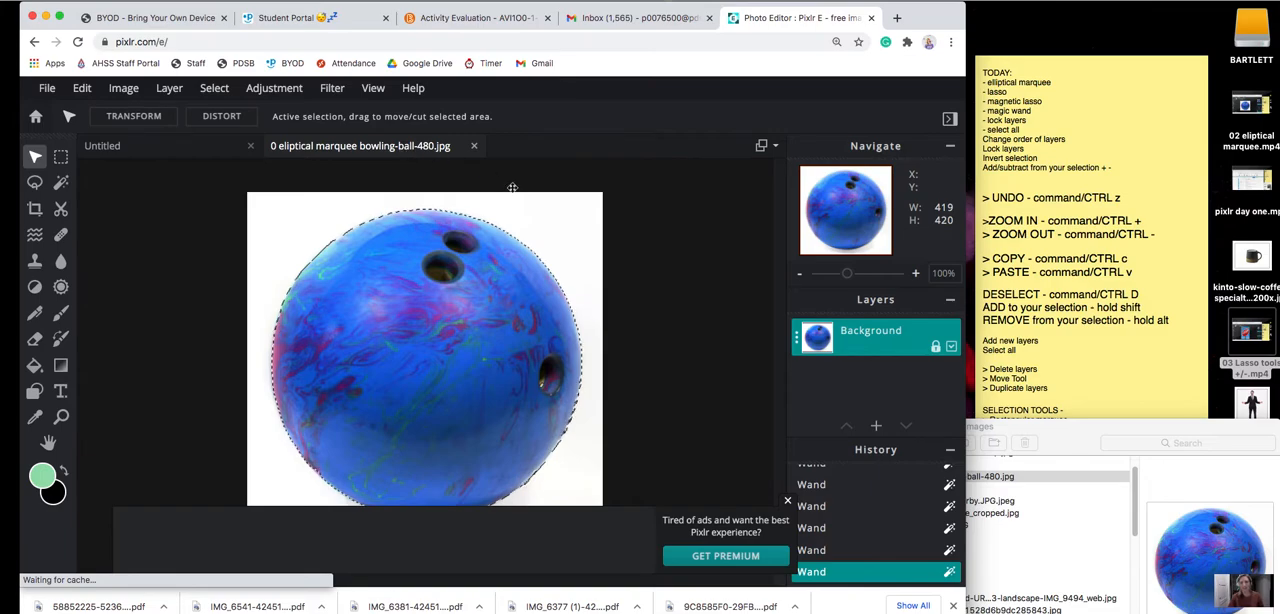
left_click(1095, 525)
scroll(912, 572, "down", 4)
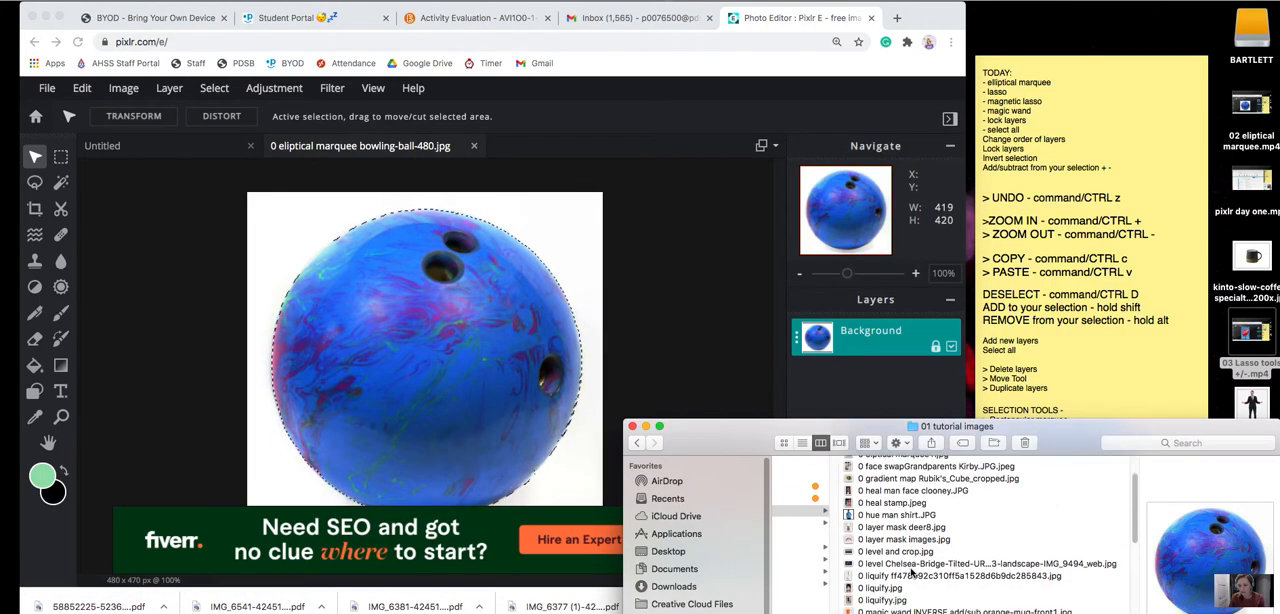
left_click(1078, 584)
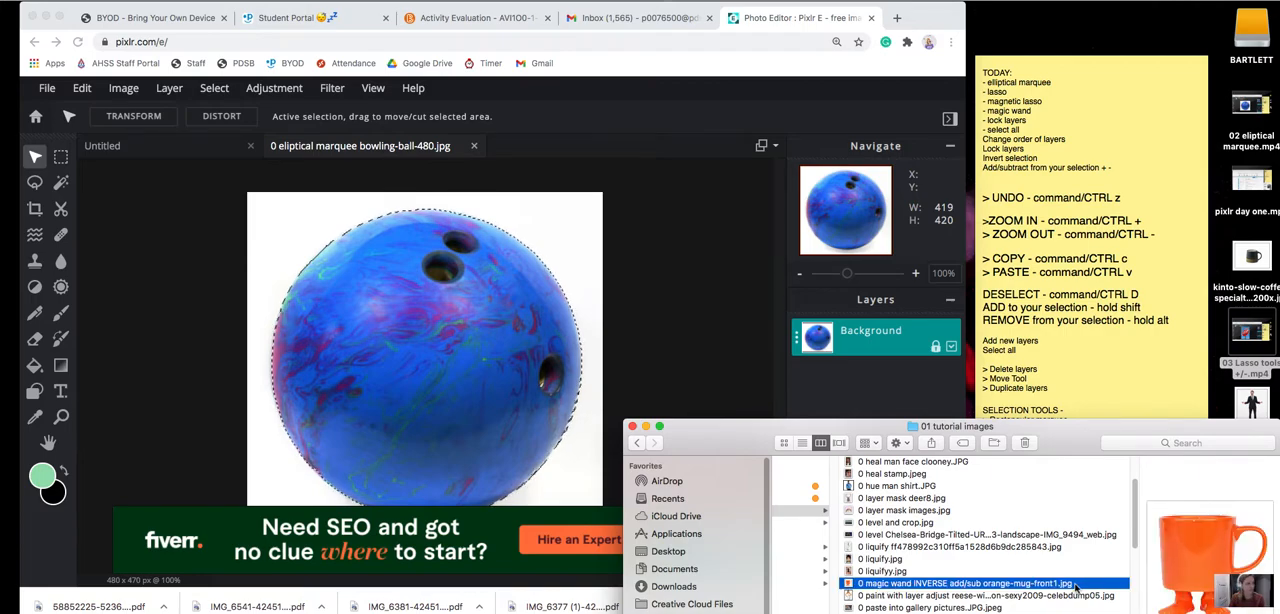
left_click_drag(937, 584, 665, 300)
left_click(415, 345)
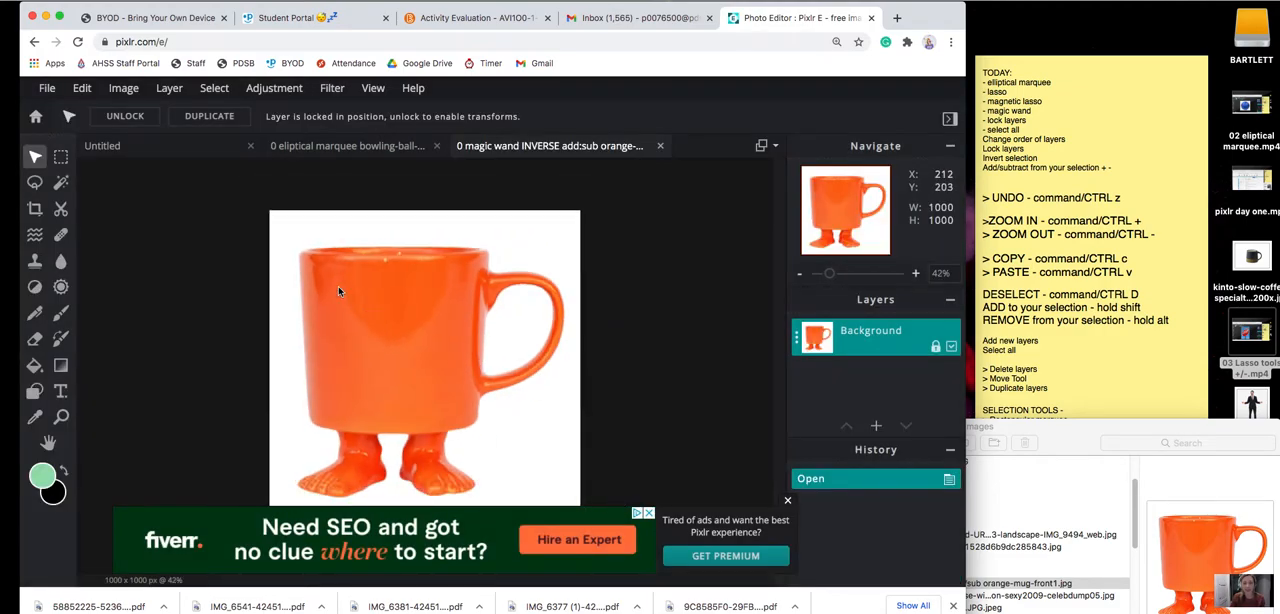
Try selecting the orange mug's body, handle and feet by adding magic wand areas at tolerance 30, and clear the selection.
left_click(61, 182)
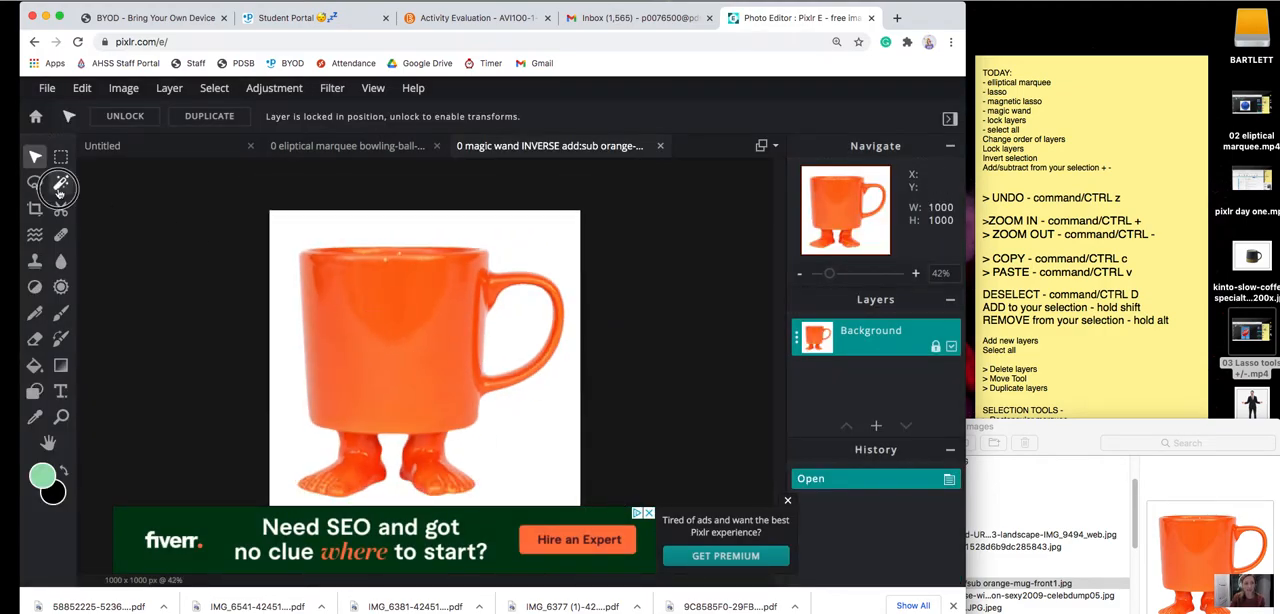
left_click(418, 329)
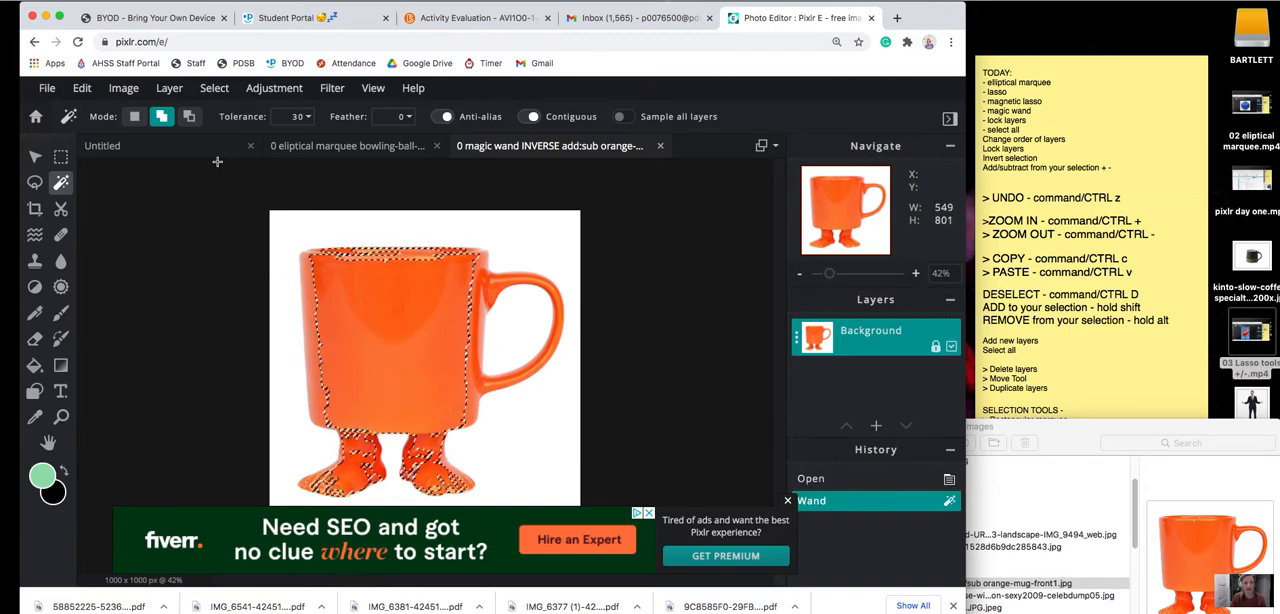
left_click(320, 361)
left_click(375, 357)
left_click(411, 367)
left_click(434, 440)
left_click(426, 420)
left_click(428, 464)
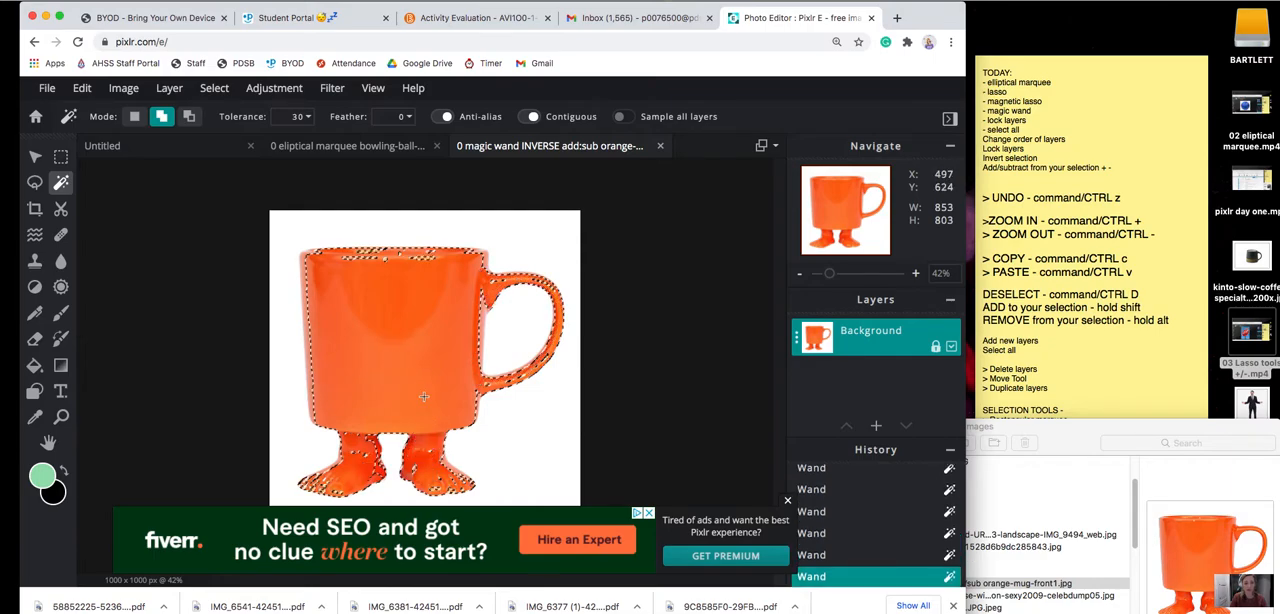
left_click(362, 441)
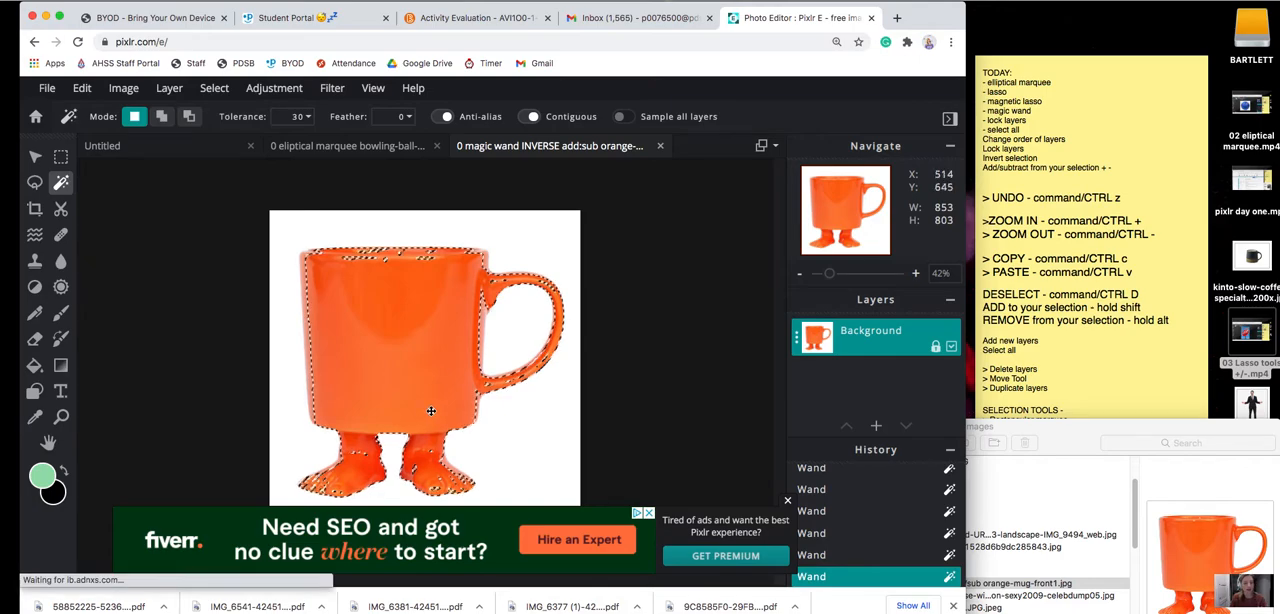
key("super+d")
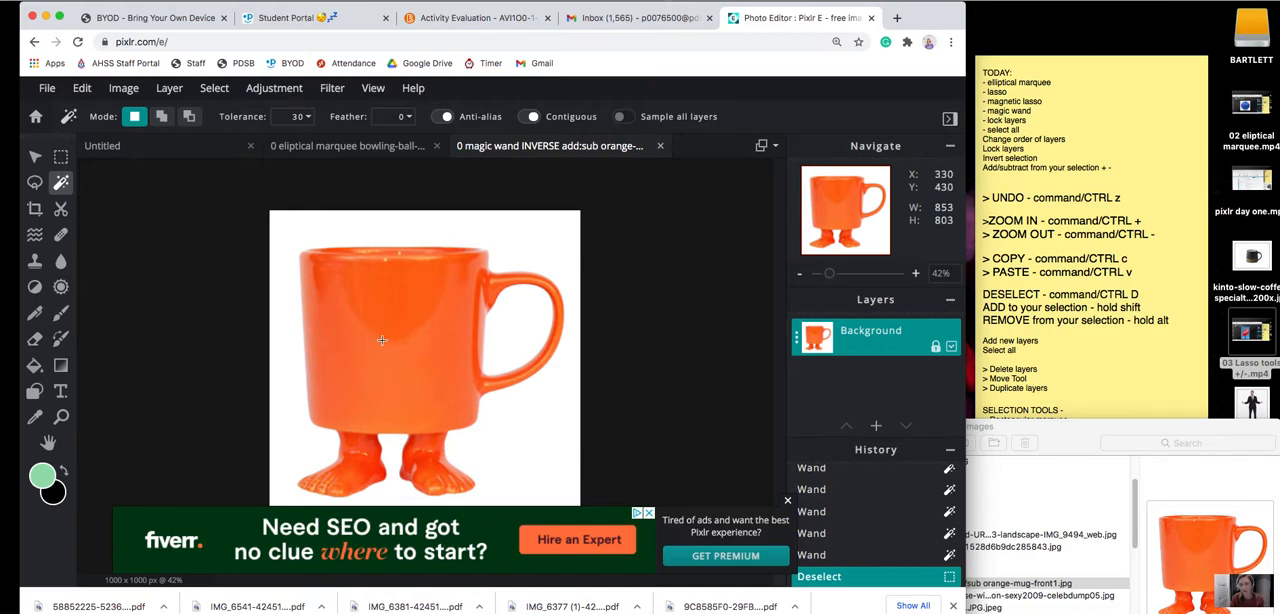
Select the white background around the mug with the magic wand at tolerance 30, adding the white area inside the handle.
left_click(535, 244)
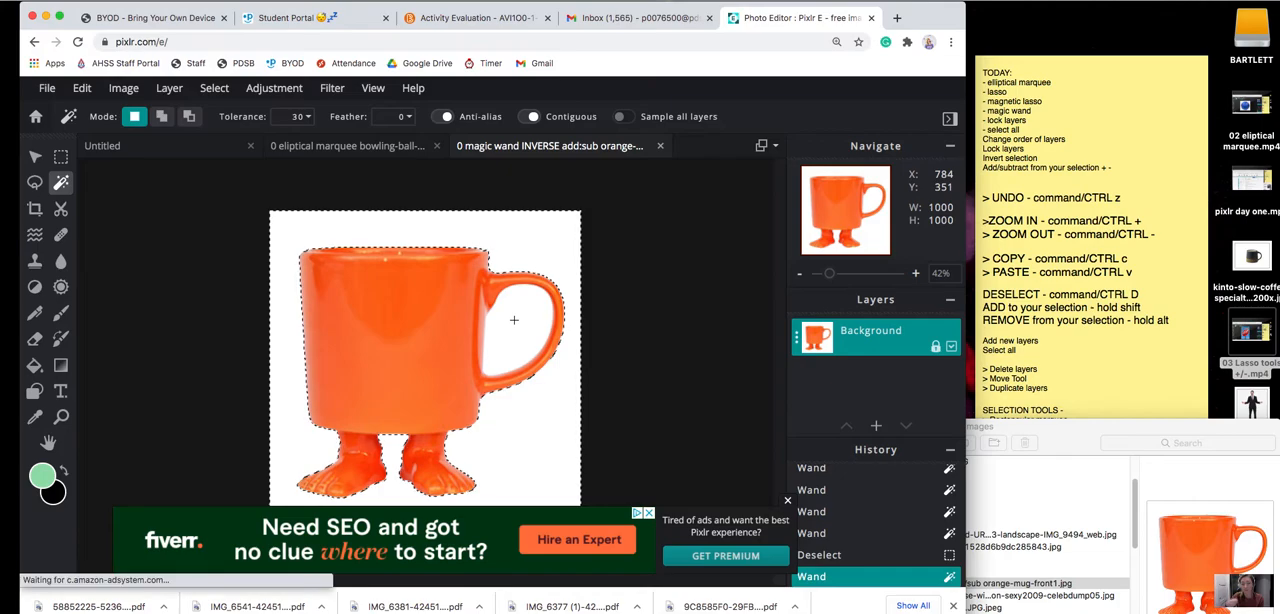
key("shift")
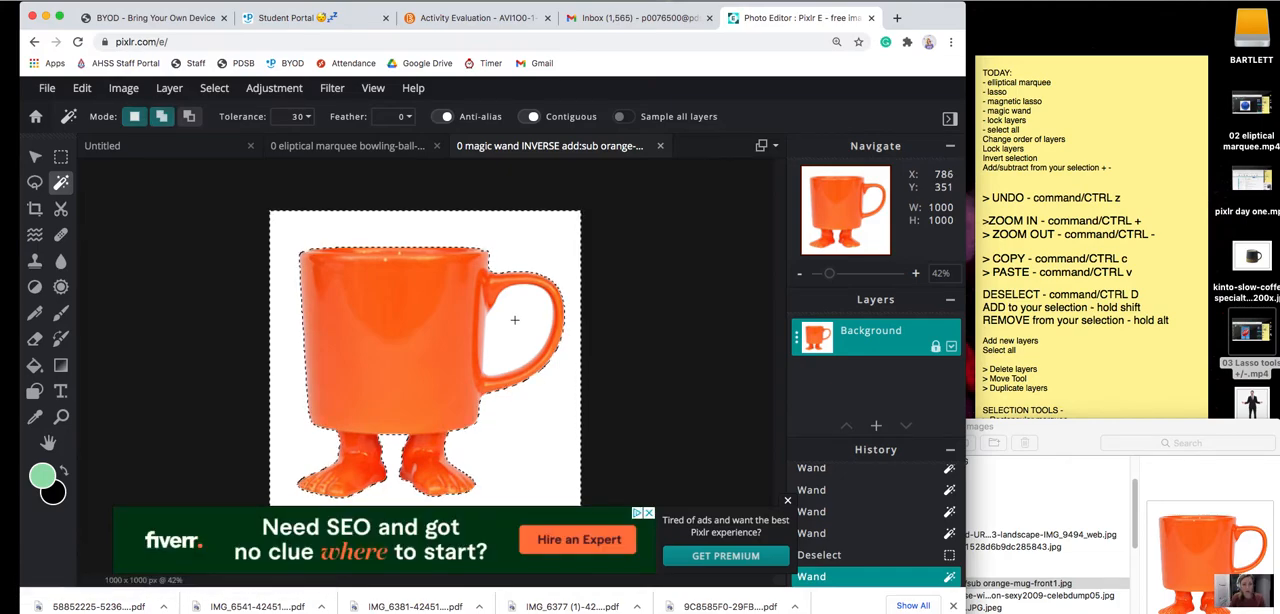
left_click(514, 320, "shift")
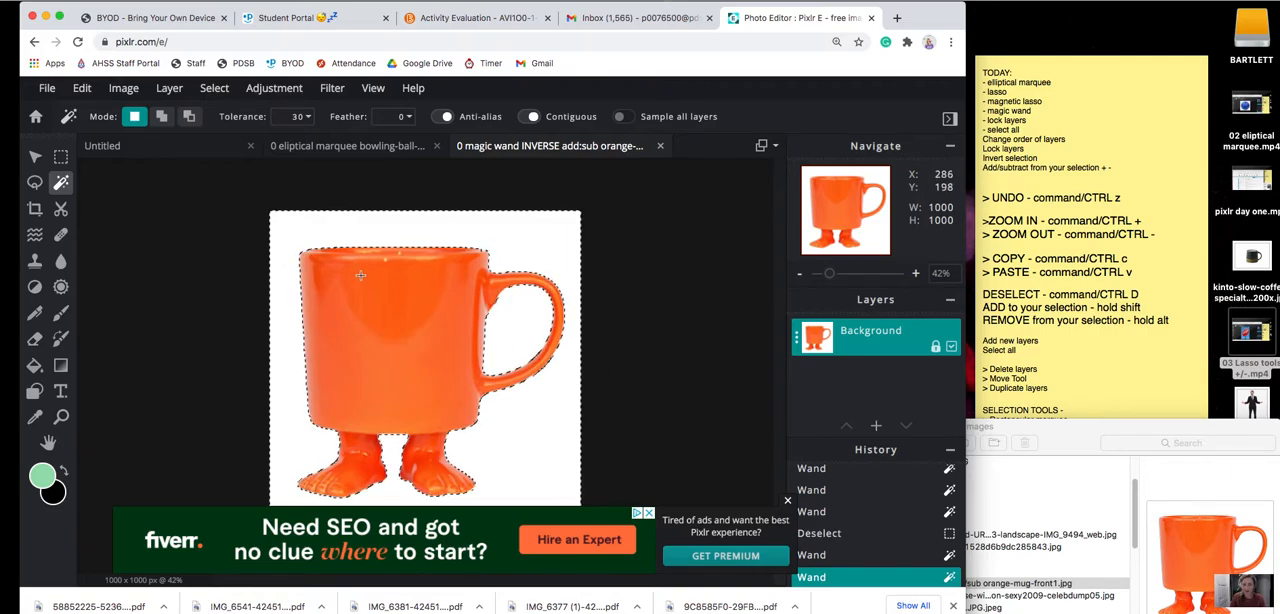
Copy the selected white background from the mug image into the Untitled document.
key("super+c")
left_click(163, 148)
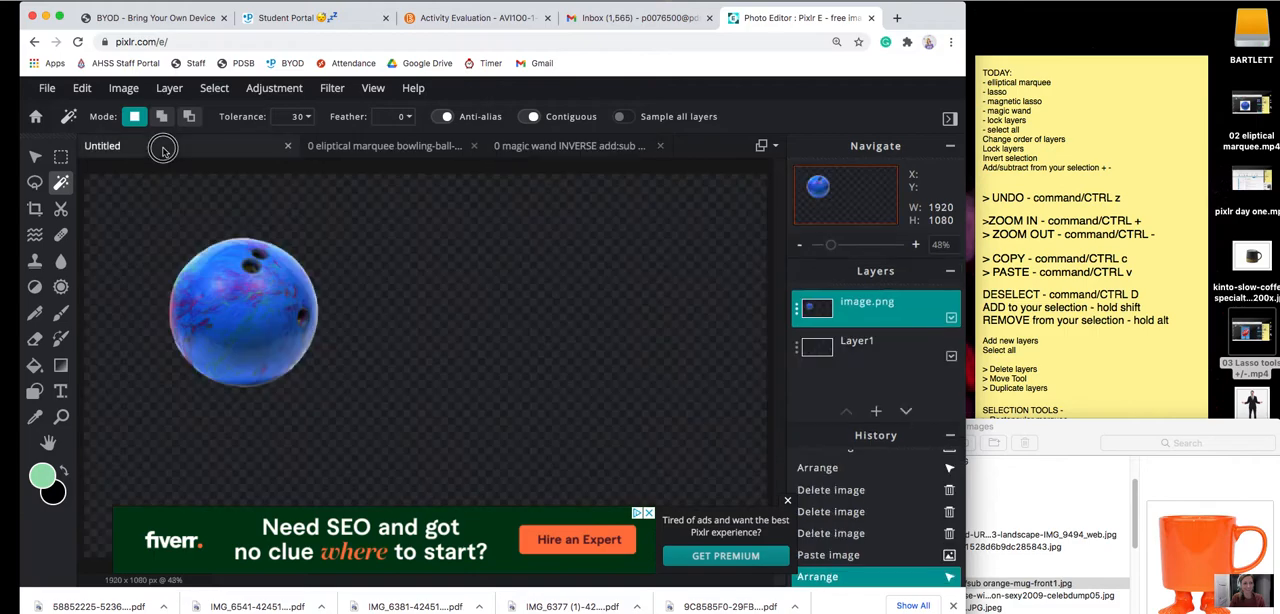
key("super+v")
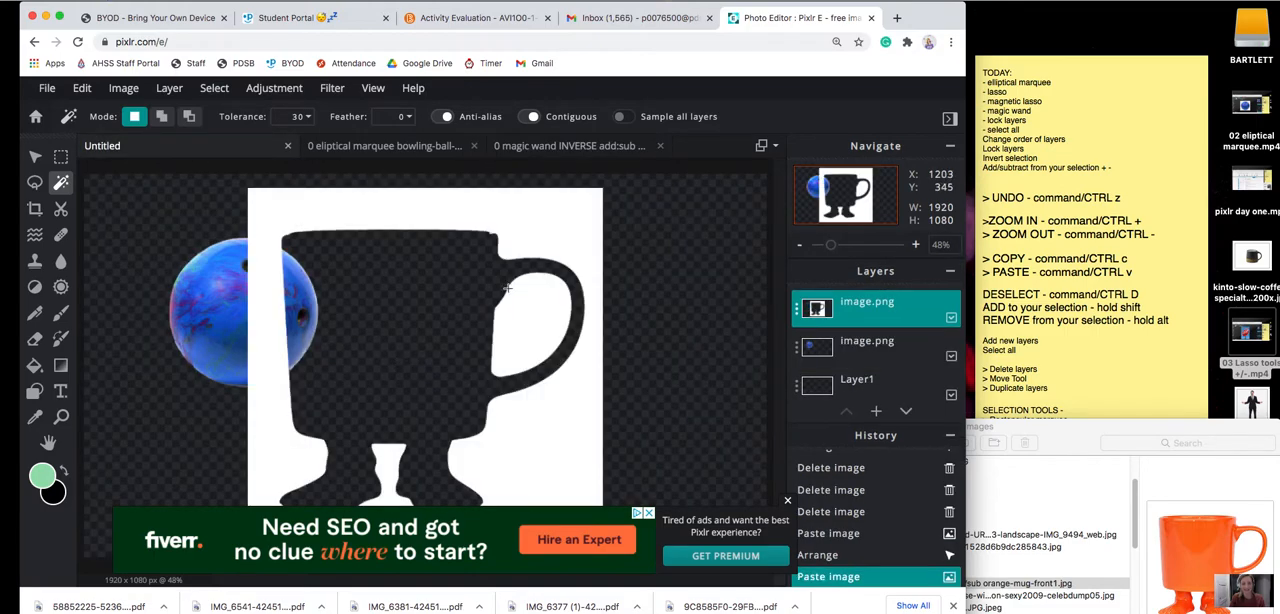
Scale the pasted background cutout to about 648 px square and move it beside the ball, about 755 px across and 97 px down.
left_click(35, 157)
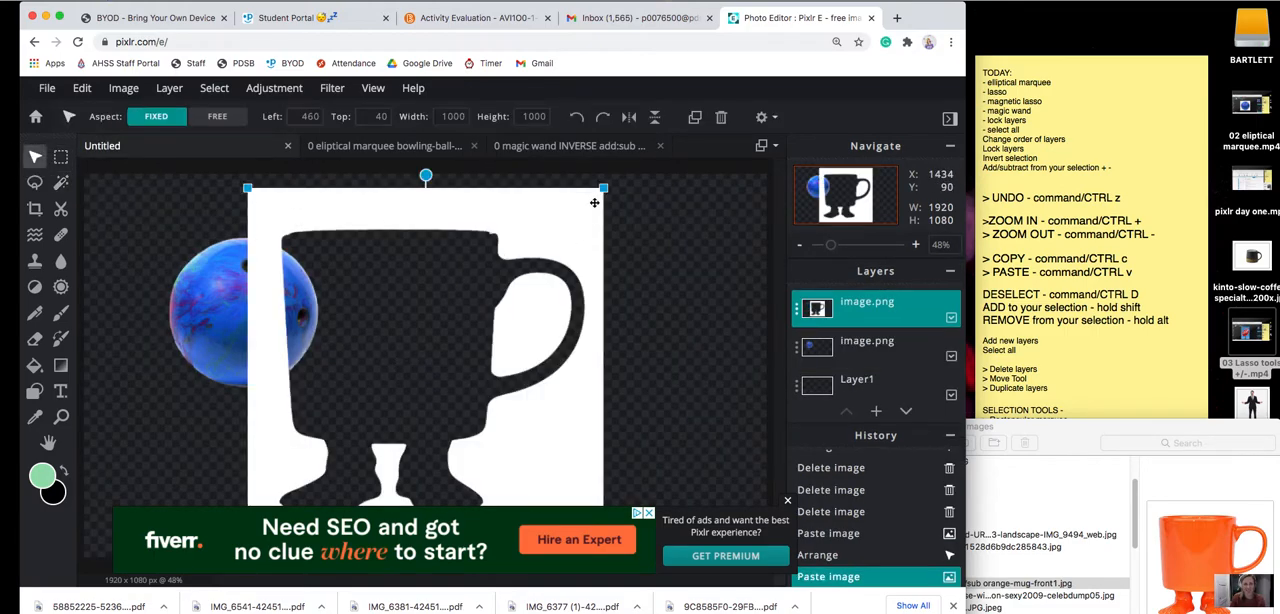
left_click_drag(604, 187, 478, 312)
left_click_drag(459, 352, 562, 246)
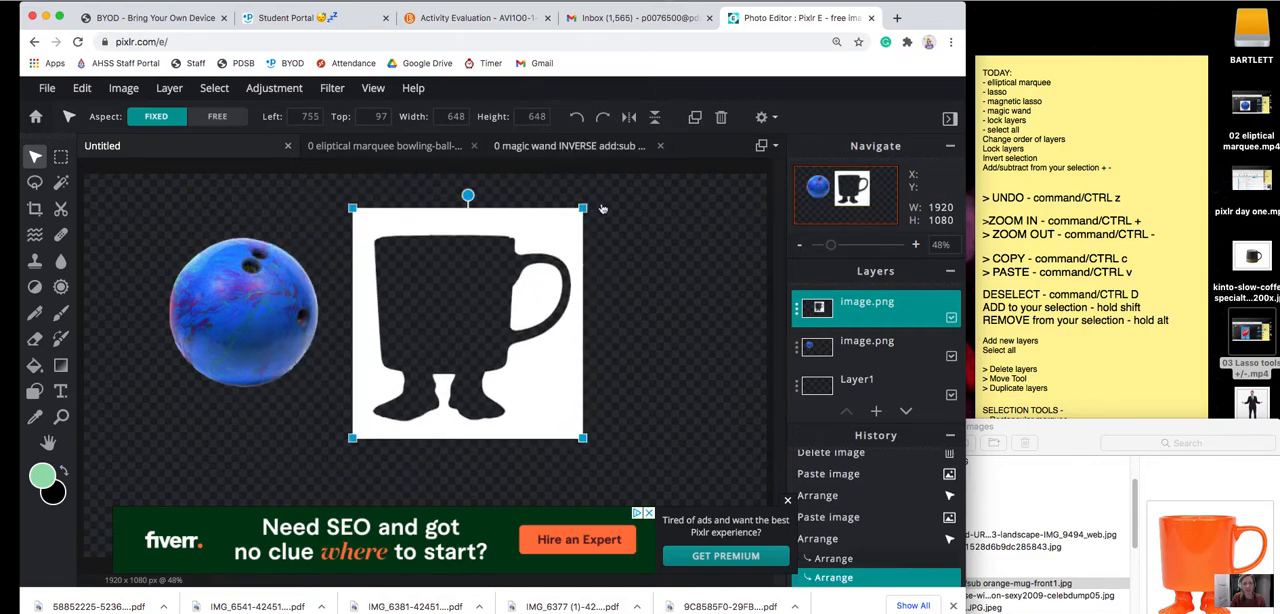
Invert the background selection in the orange mug document to select the mug itself.
left_click(565, 148)
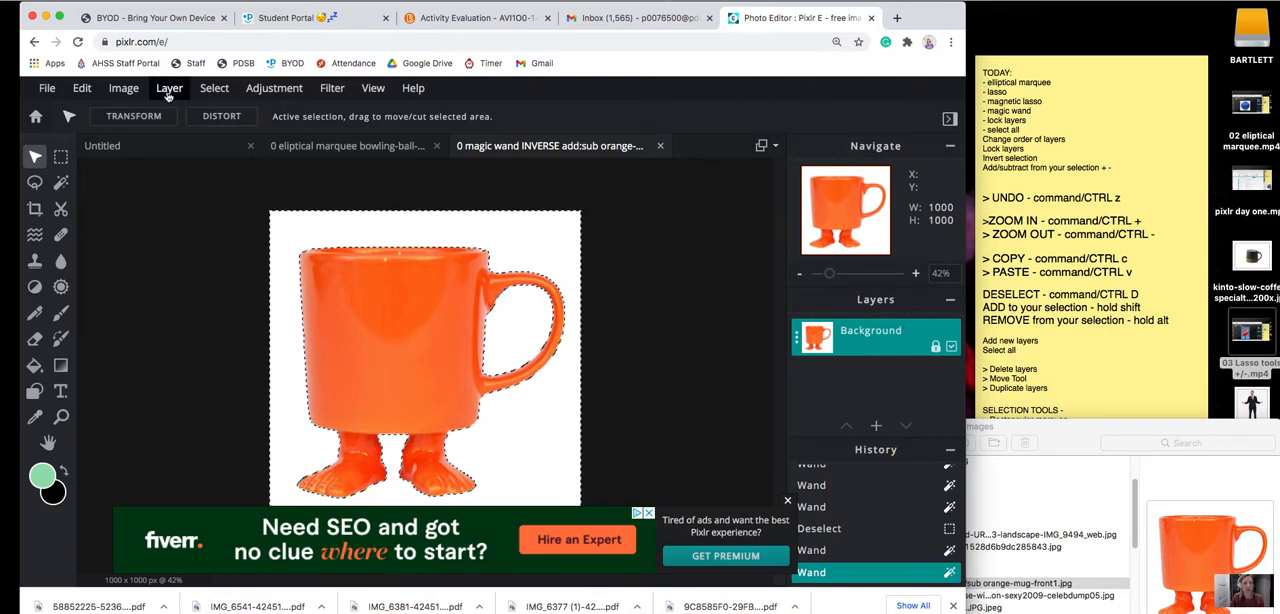
left_click(215, 89)
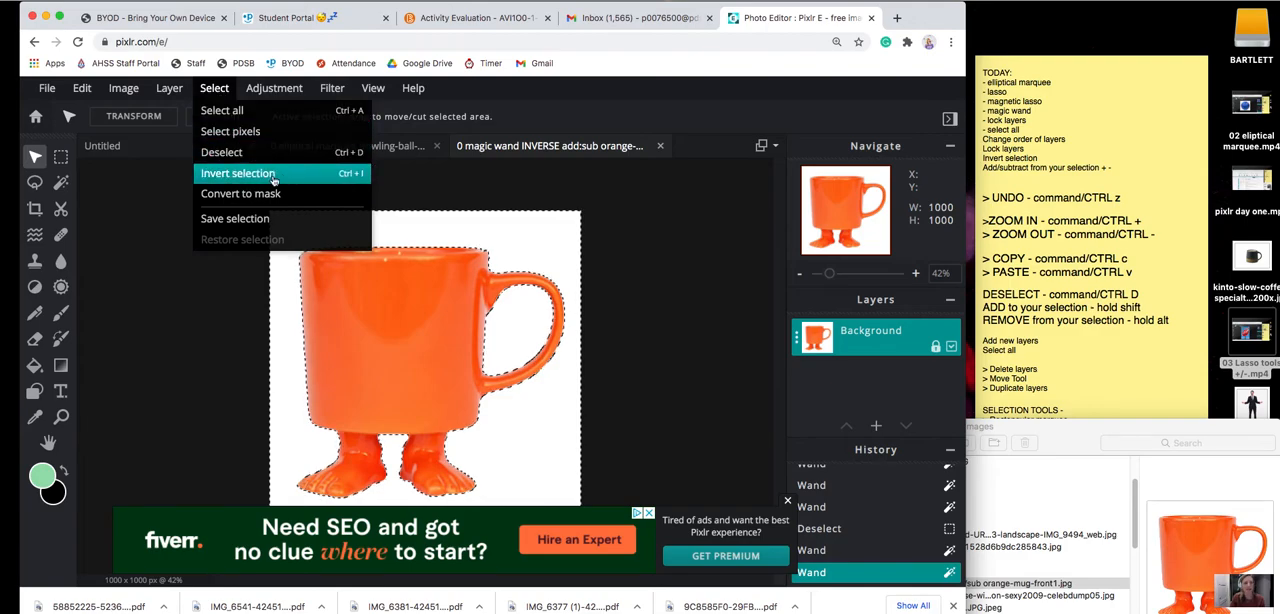
left_click(359, 176)
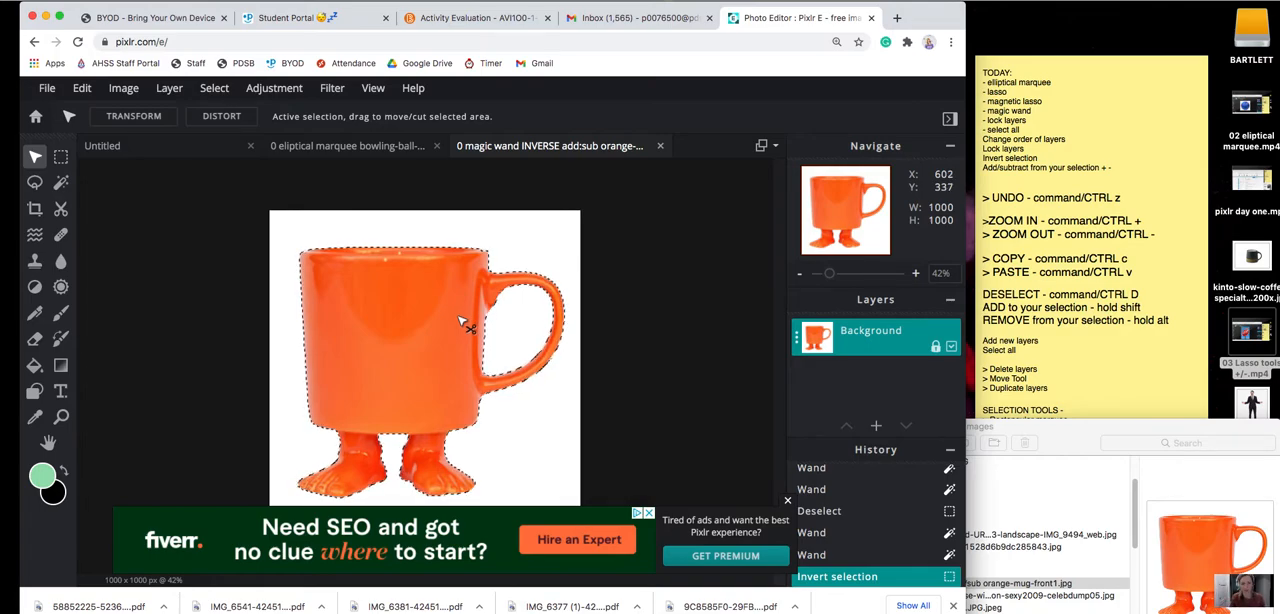
Copy the selected mug into the Untitled document, scaled to about 466 by 438 px and placed to the right of the white background cutout.
key("super+c")
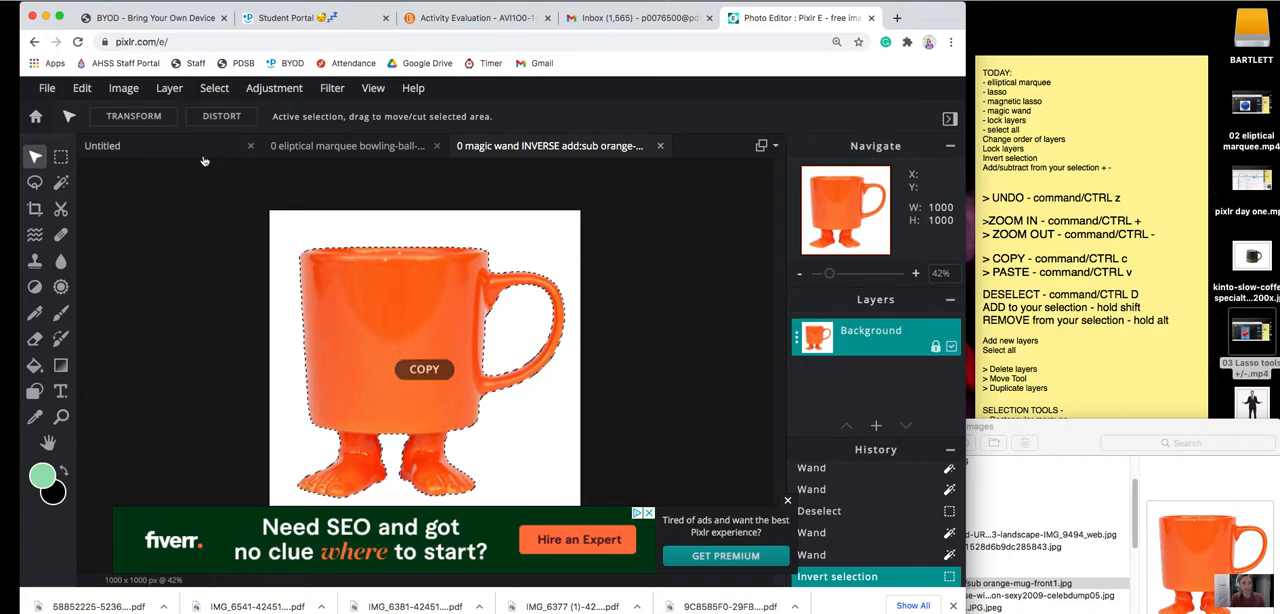
left_click(180, 144)
key("super+v")
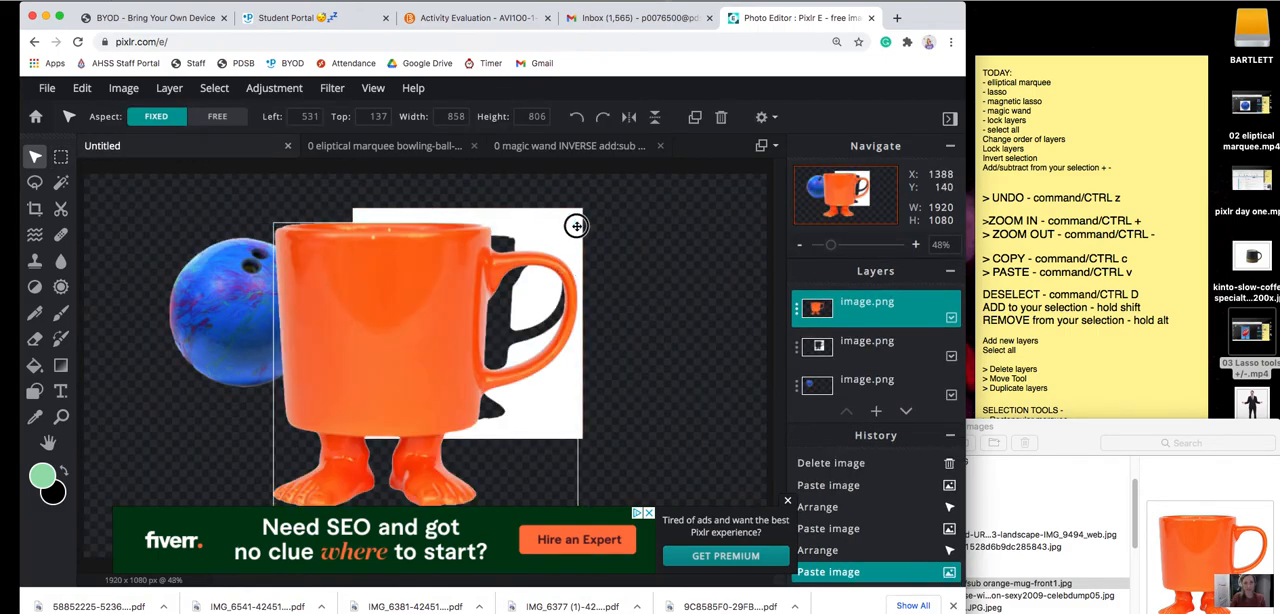
left_click_drag(573, 224, 437, 352)
left_click_drag(343, 405, 661, 304)
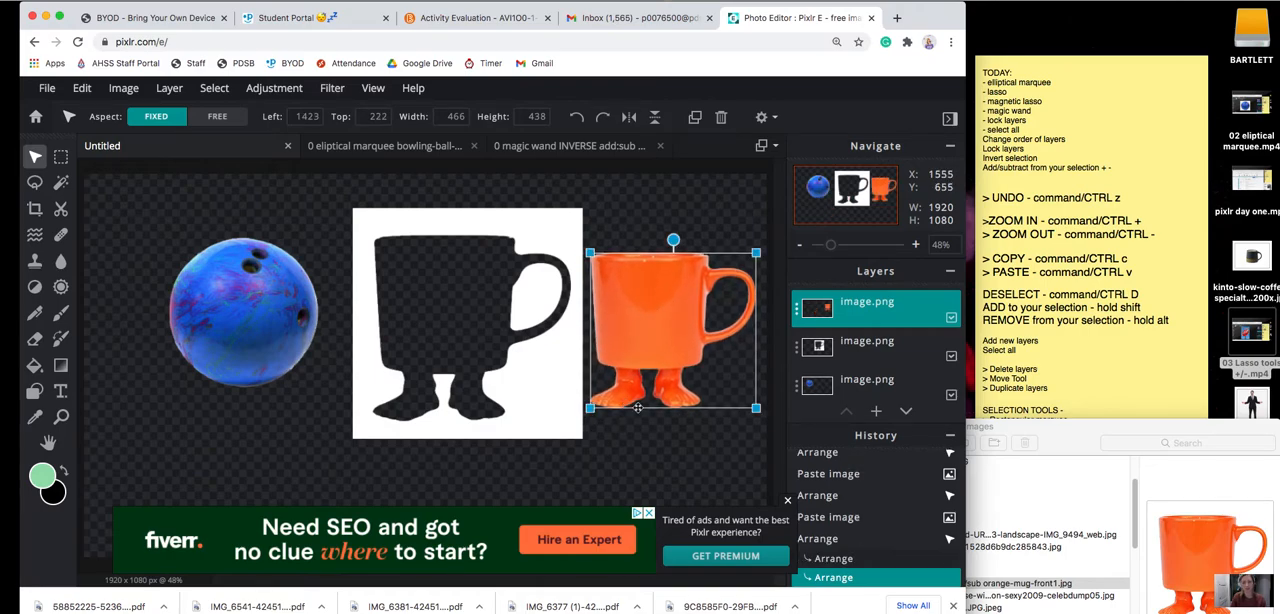